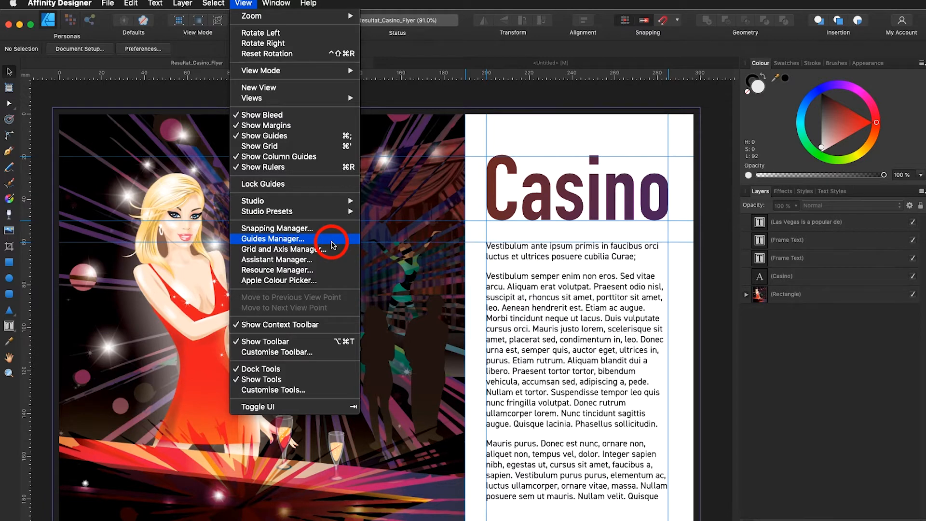
Add a horizontal guide in the Guides Manager and set its position to 200 mm
left_click(331, 244)
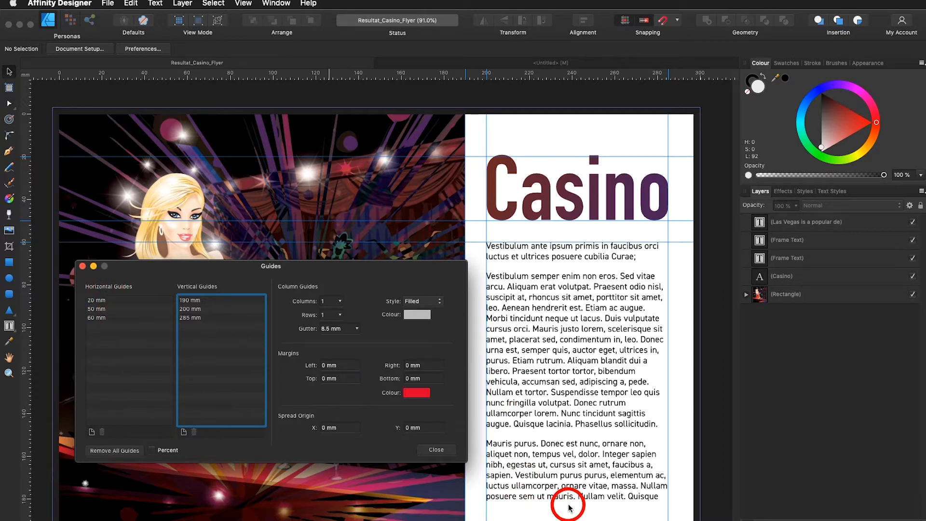
left_click(128, 338)
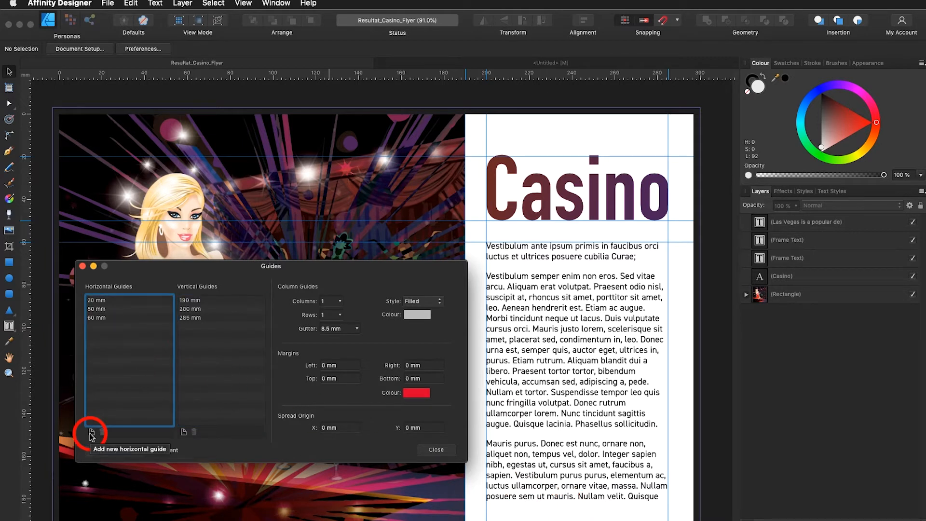
left_click(91, 432)
double_click(99, 327)
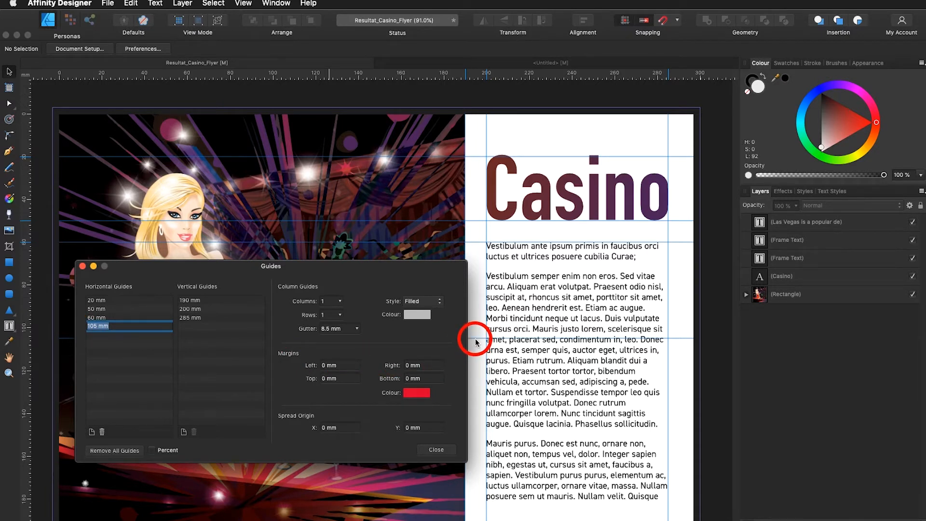
left_click(94, 326)
type("200")
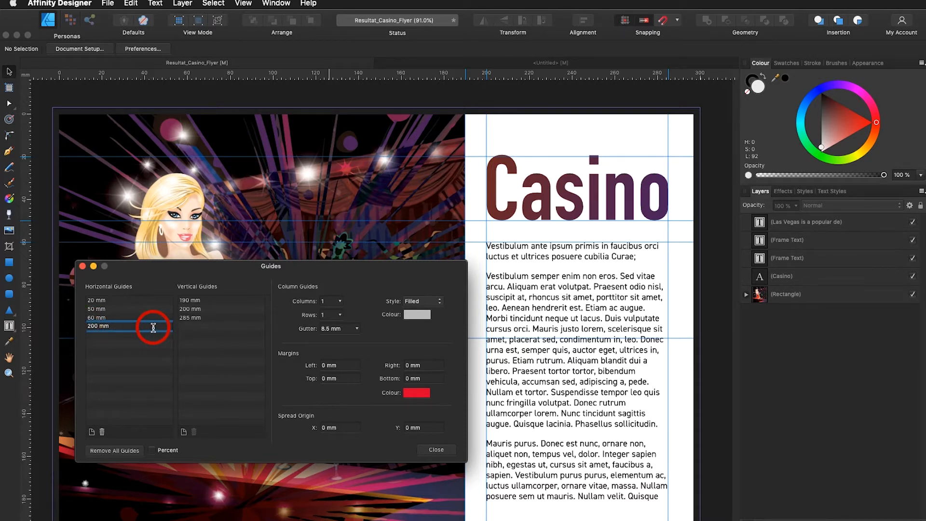
key("Return")
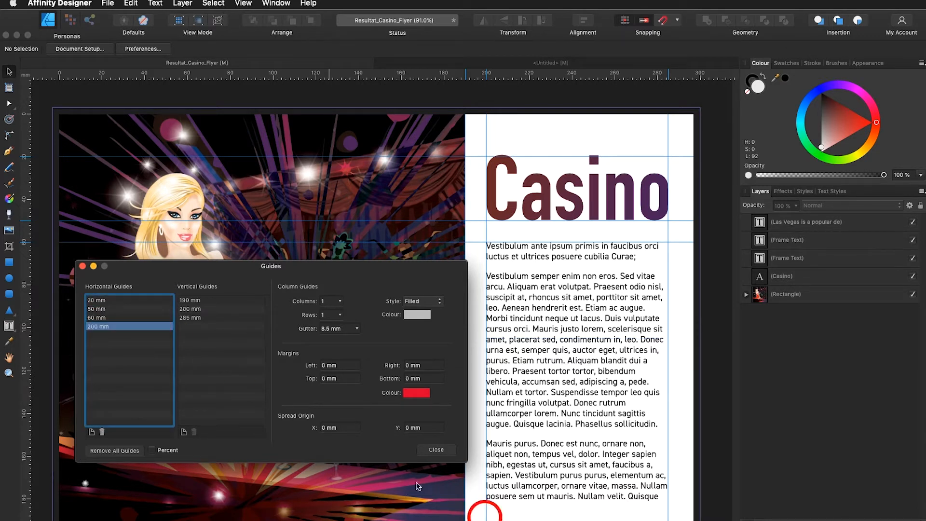
Change the new horizontal guide to 180 mm, close the Guides Manager and move the guide down to about 185 mm
double_click(99, 328)
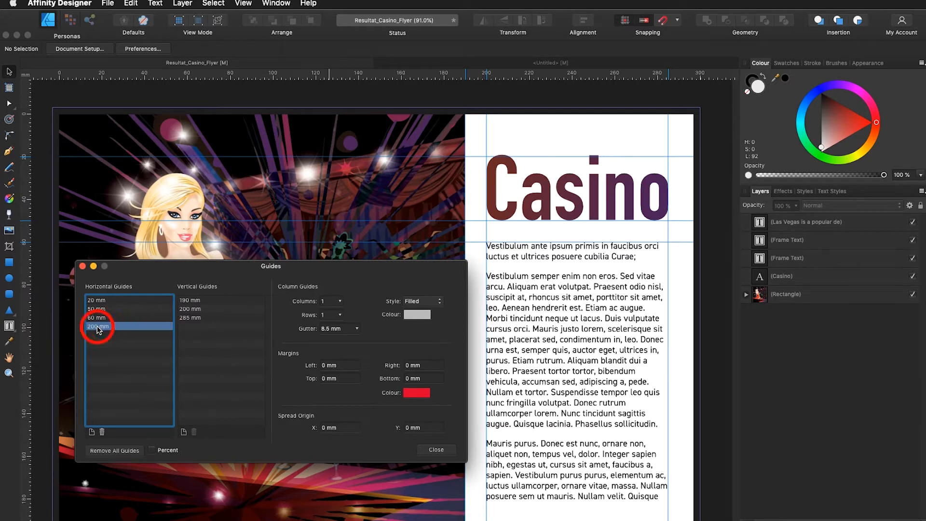
left_click_drag(100, 326, 80, 328)
key("BackSpace")
key("Return")
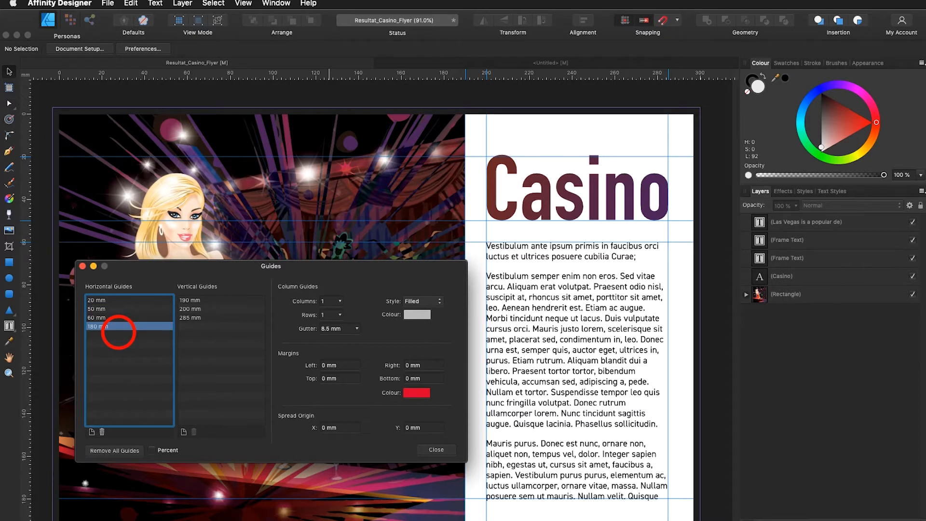
left_click(434, 450)
left_click_drag(676, 499, 683, 510)
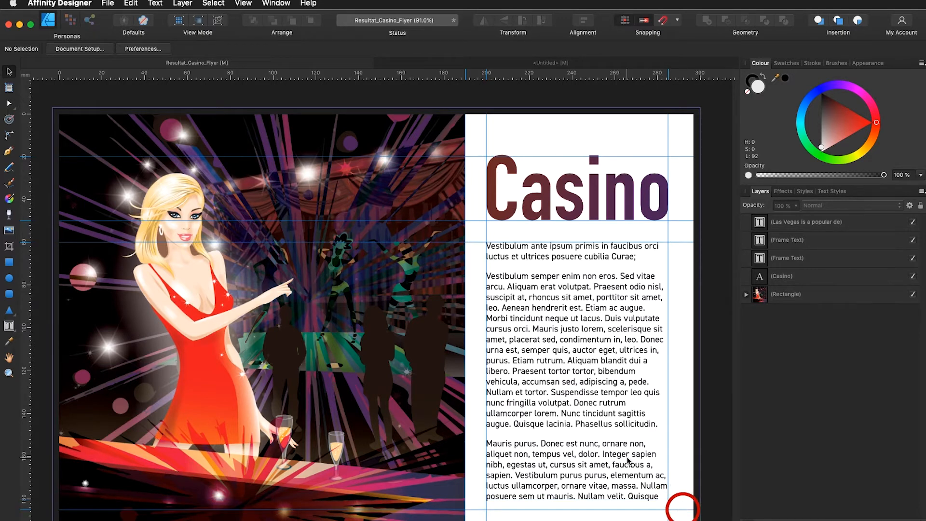
Replace all text in the frame under the Casino title by placing the RTF file Text from the 2. Workshop folder
left_click(624, 444)
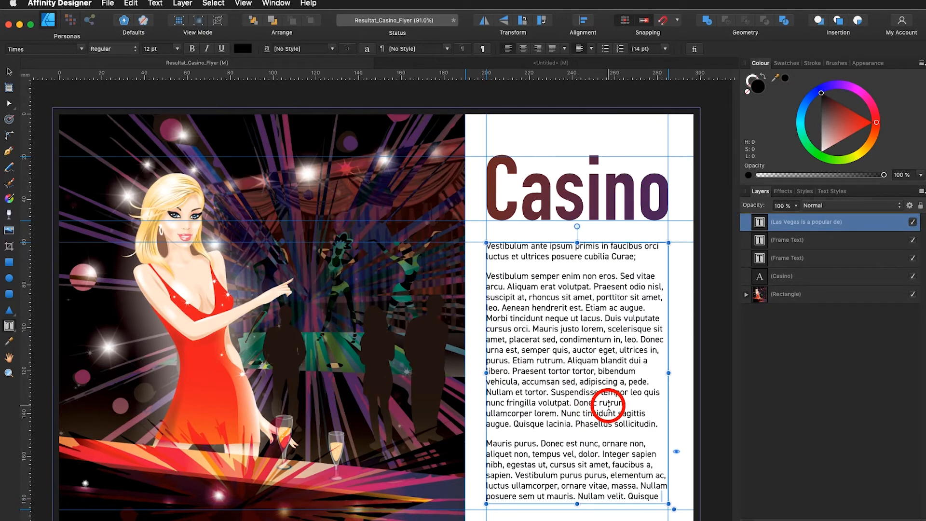
key("super+a")
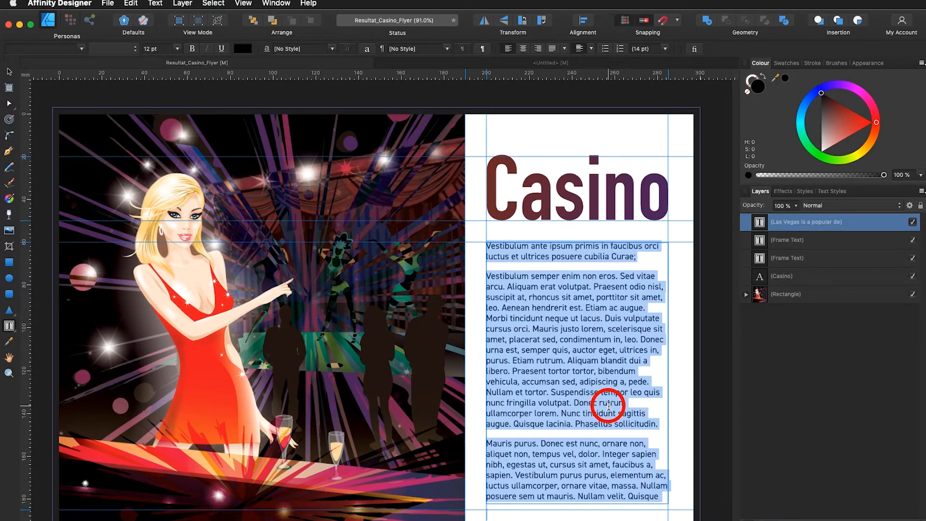
left_click(108, 3)
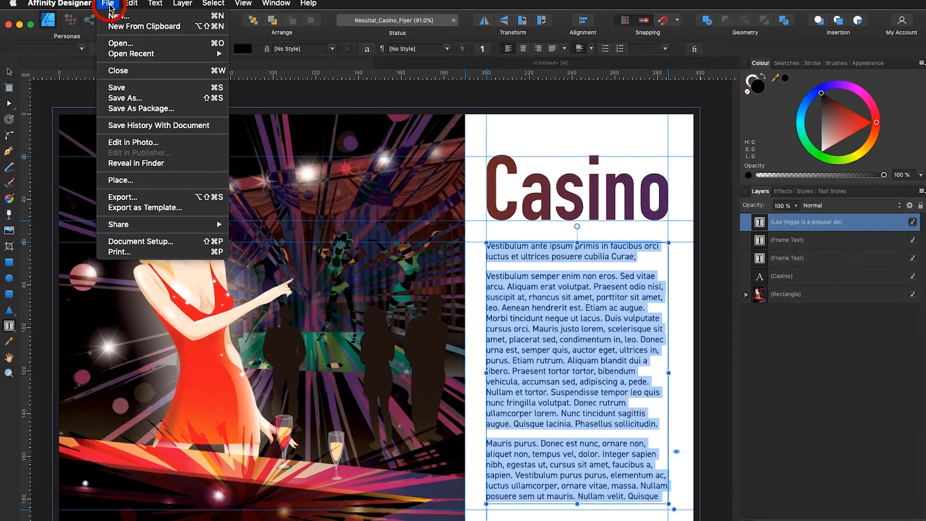
left_click(147, 185)
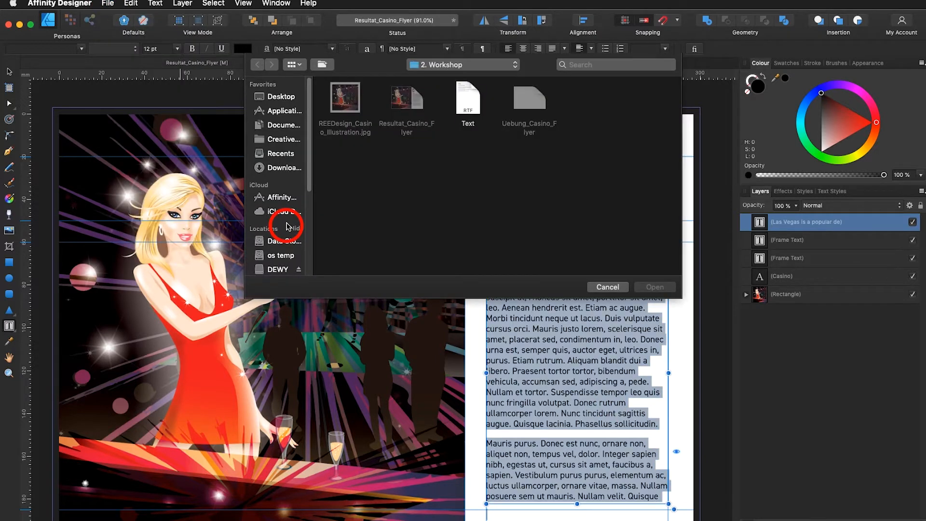
left_click(464, 107)
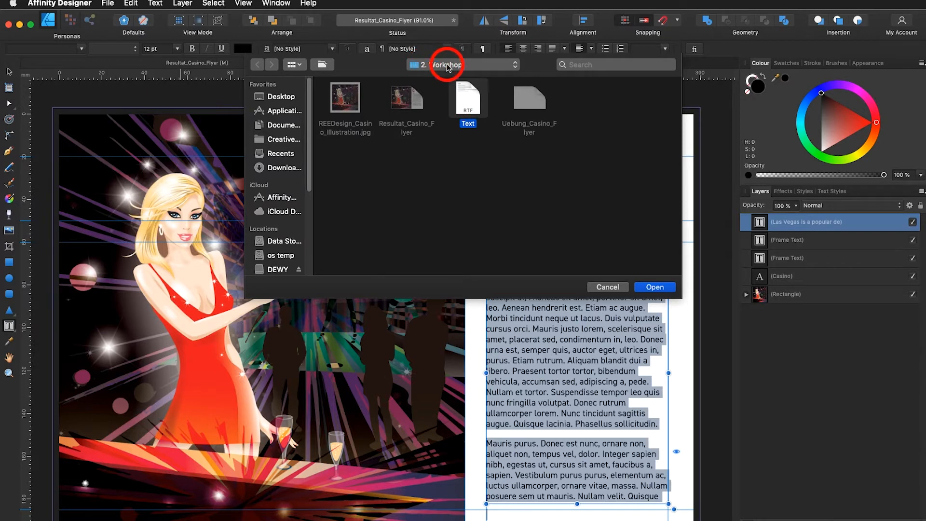
left_click(654, 287)
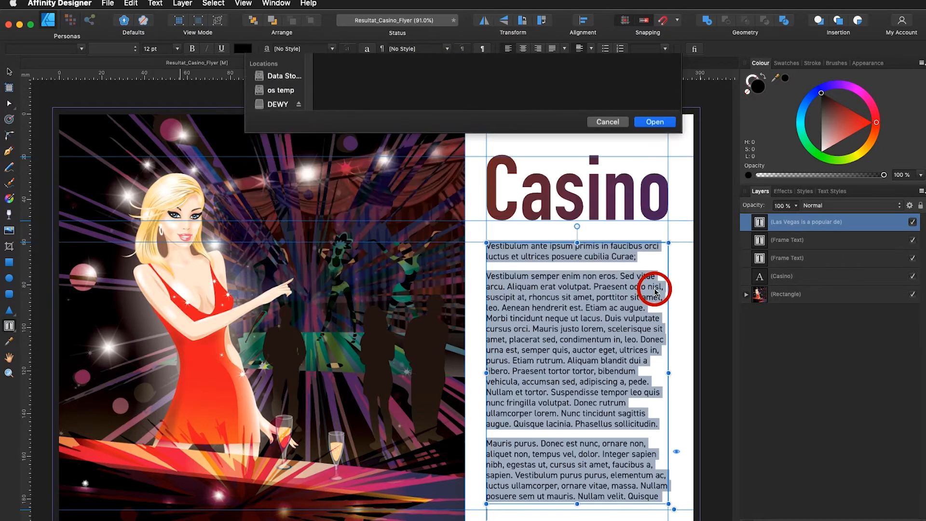
Delete the bold Casino heading line at the start of the placed text
left_click(487, 275)
key("shift+Up")
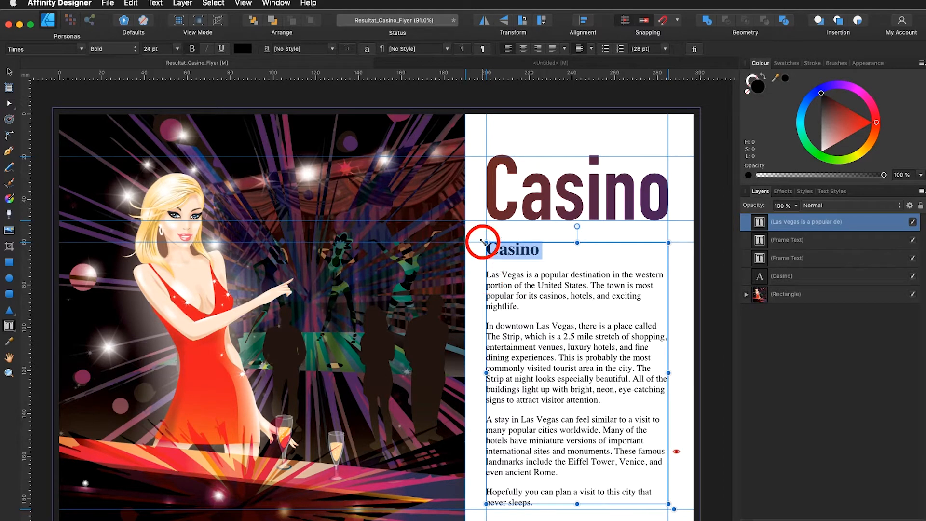
key("BackSpace")
Set the font of all the remaining body text to DIN 2014
left_click_drag(535, 475, 454, 242)
left_click(42, 50)
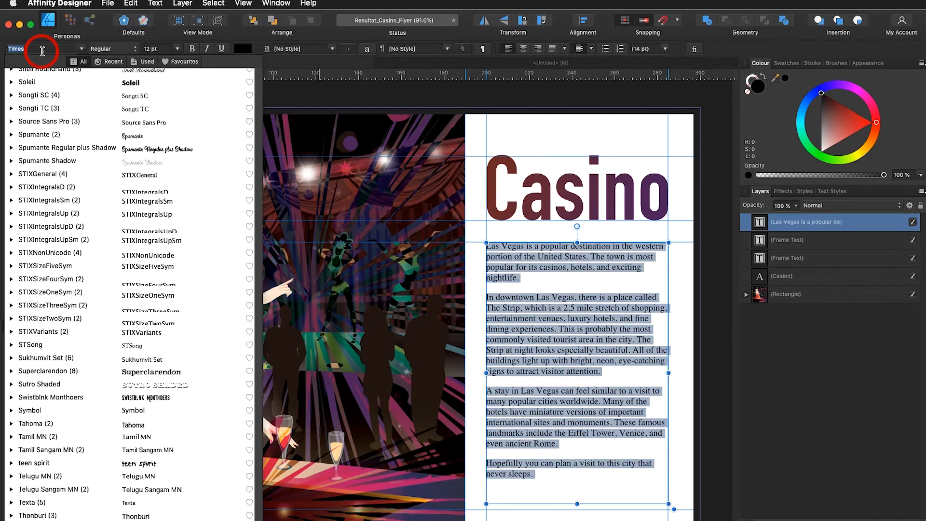
type("DIN")
key("Return")
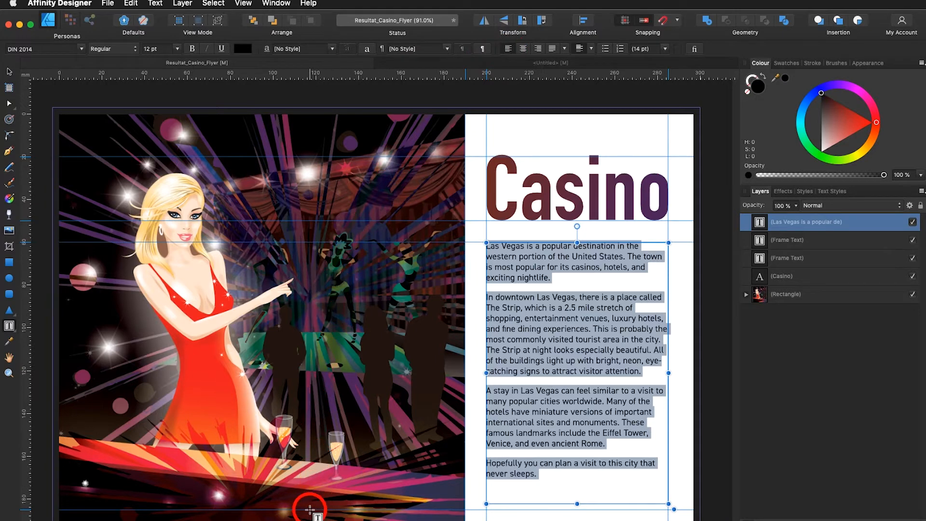
Move the lowest horizontal guide up to about 180 mm, and with the Pen tool active reposition it from the ruler at 170 mm
left_click(8, 73)
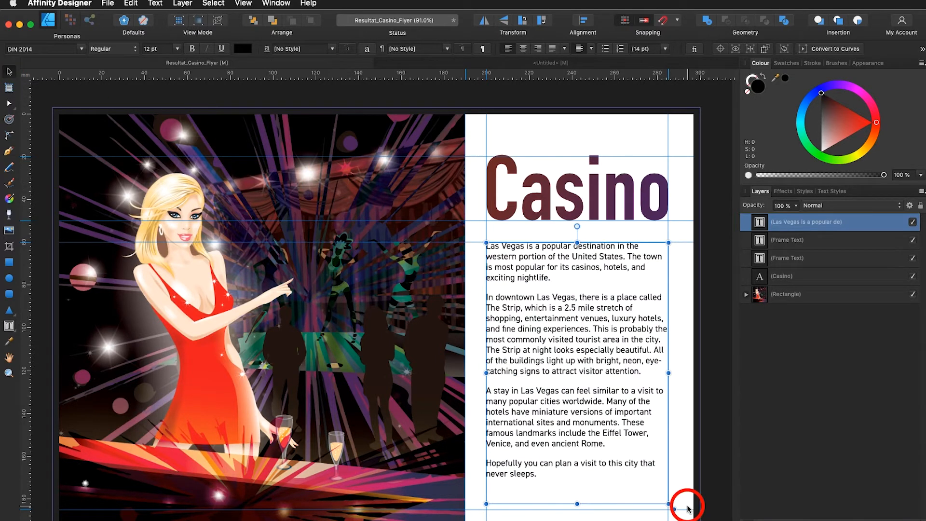
left_click_drag(687, 509, 683, 499)
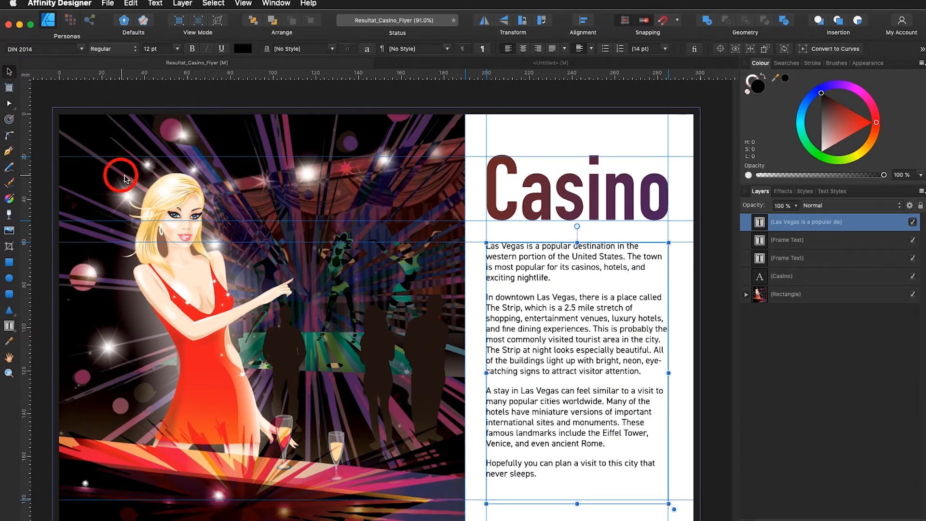
left_click(8, 152)
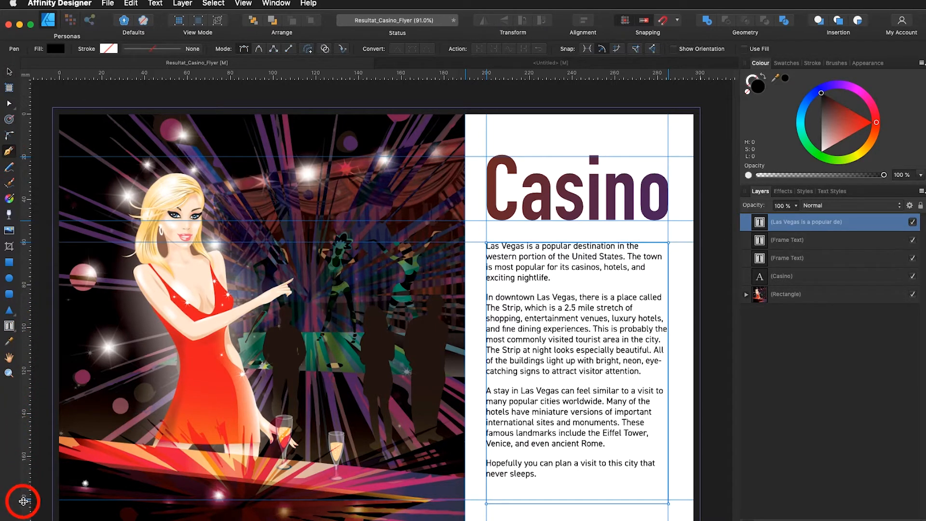
left_click_drag(24, 499, 24, 476)
Try purple-blue column guides with 5 columns and 4 rows in the Guides Manager
left_click(243, 4)
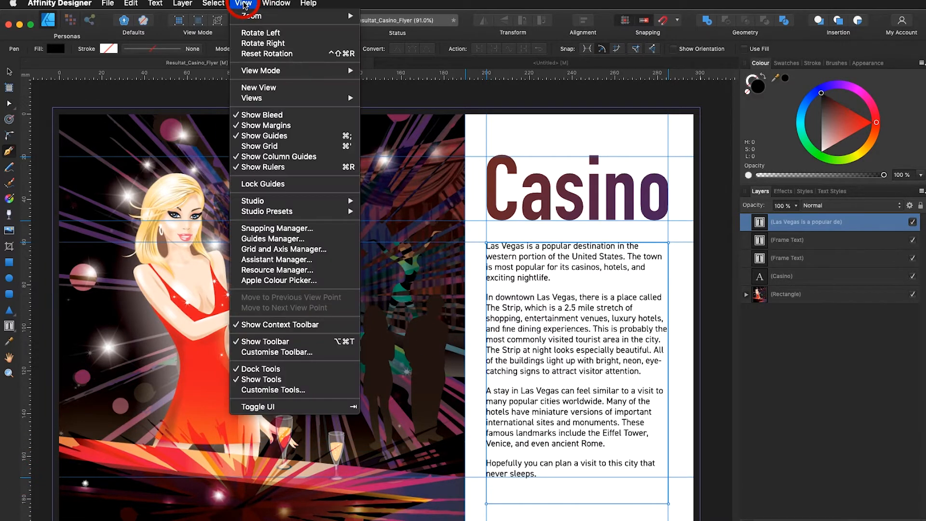
left_click(272, 238)
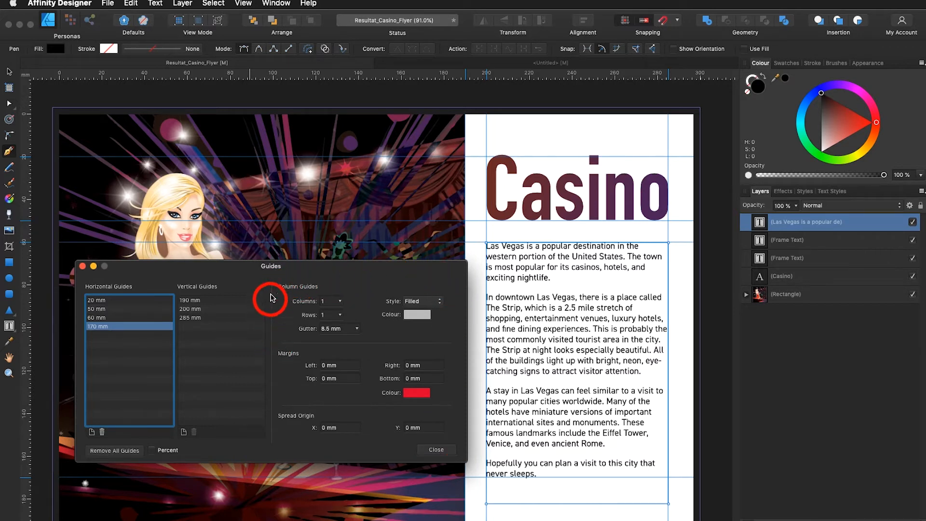
left_click(417, 316)
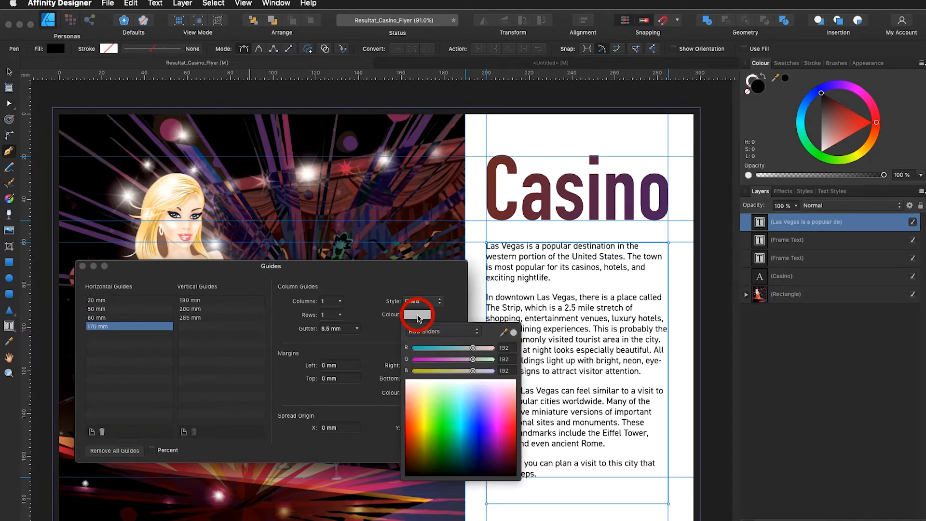
left_click(340, 302)
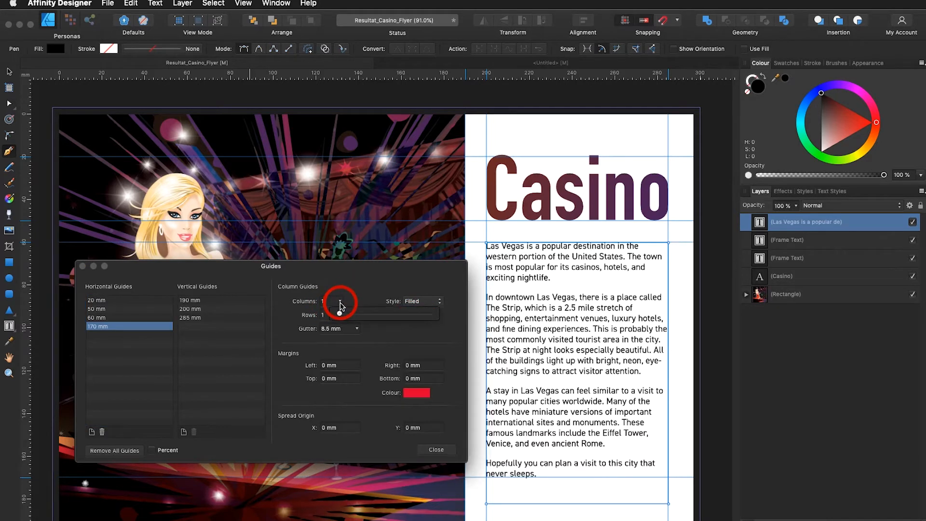
left_click_drag(340, 316, 351, 316)
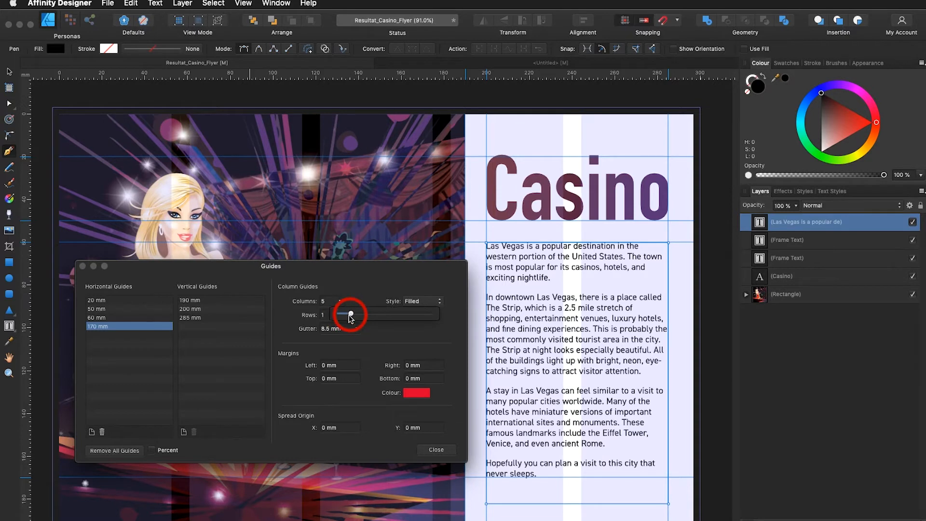
left_click(329, 317)
left_click(340, 315)
left_click_drag(339, 327, 350, 327)
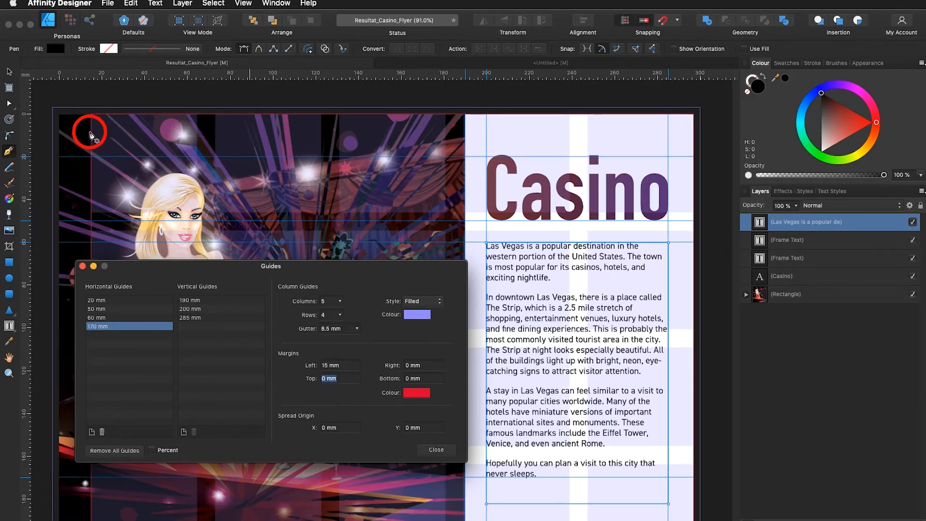
Try page margins of 15 mm at the left, top and right and 20 mm at the bottom
left_click(337, 379)
type("15")
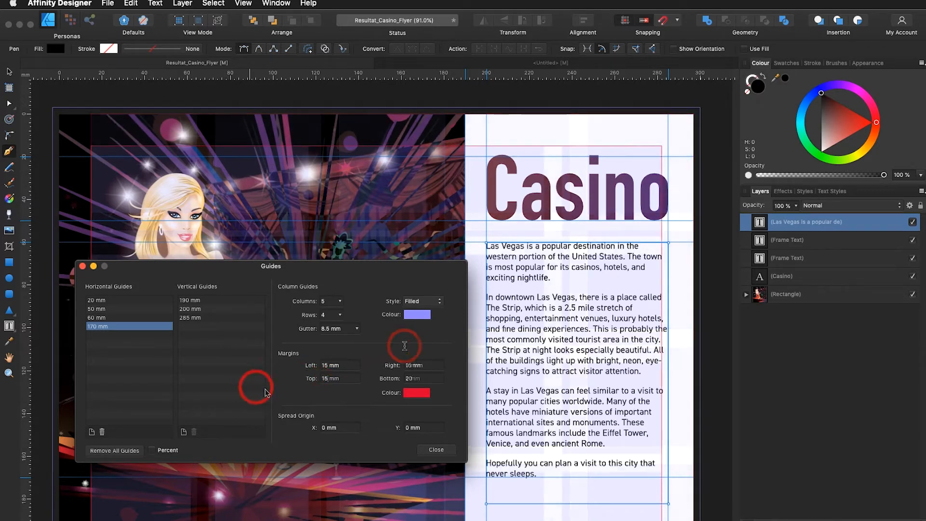
left_click_drag(421, 378, 385, 377)
type("20")
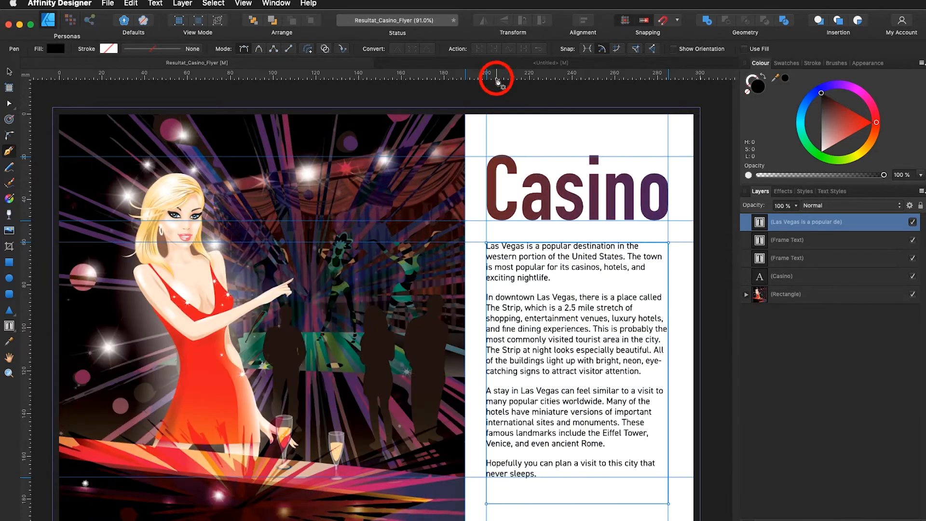
Review the untitled document's dimensions, colour and margin settings in Document Setup and apply a 3 mm bleed on all sides
left_click(530, 66)
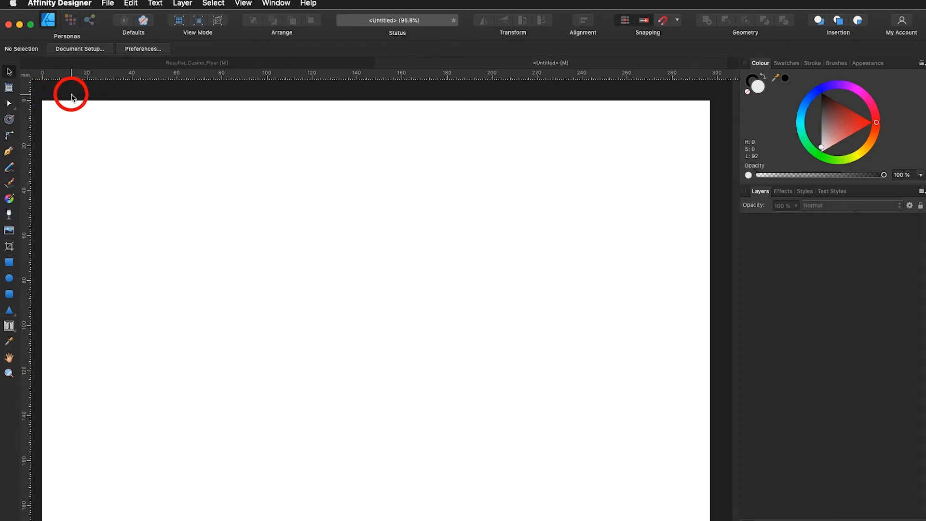
left_click(89, 52)
left_click(413, 136)
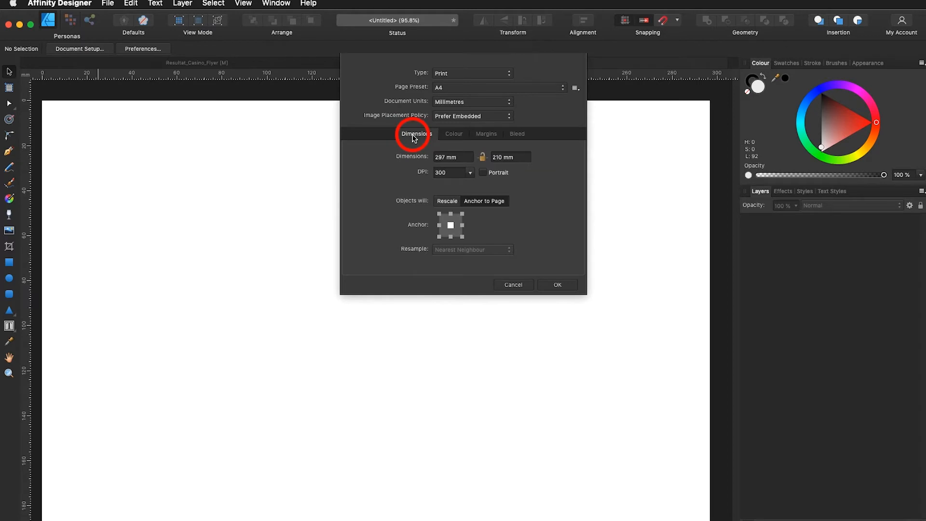
left_click(453, 136)
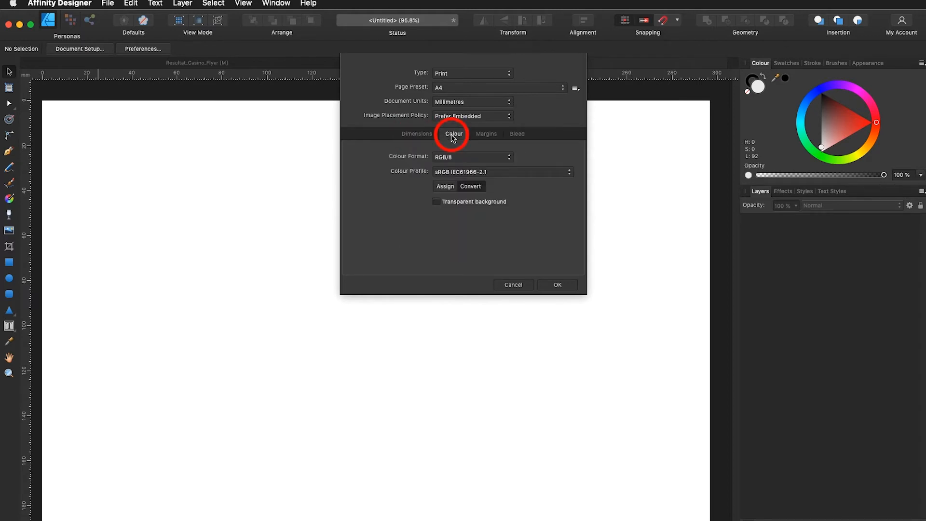
left_click(487, 135)
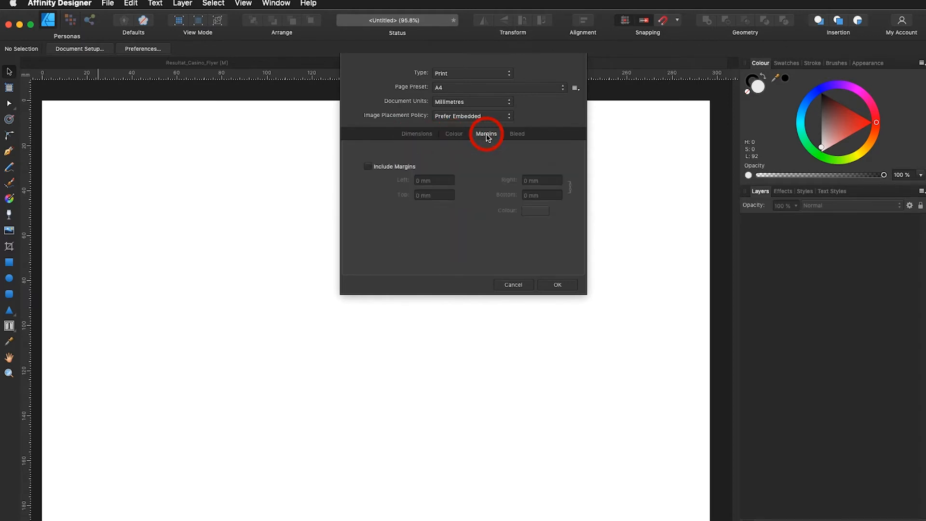
left_click(515, 134)
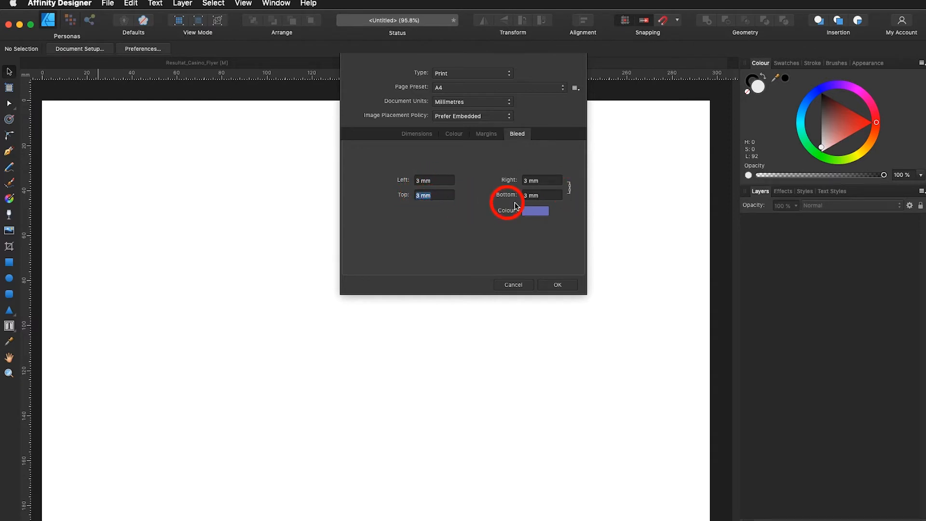
left_click(557, 285)
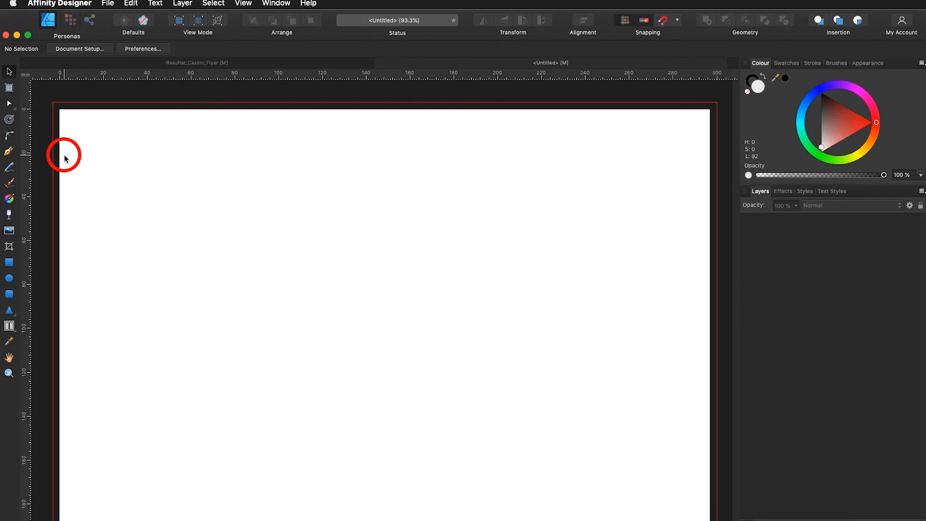
Place REEDesign_Casino_Illustration.jpg with the Place Image Tool from the page's upper-left bleed corner, at about 216 mm wide
left_click(108, 3)
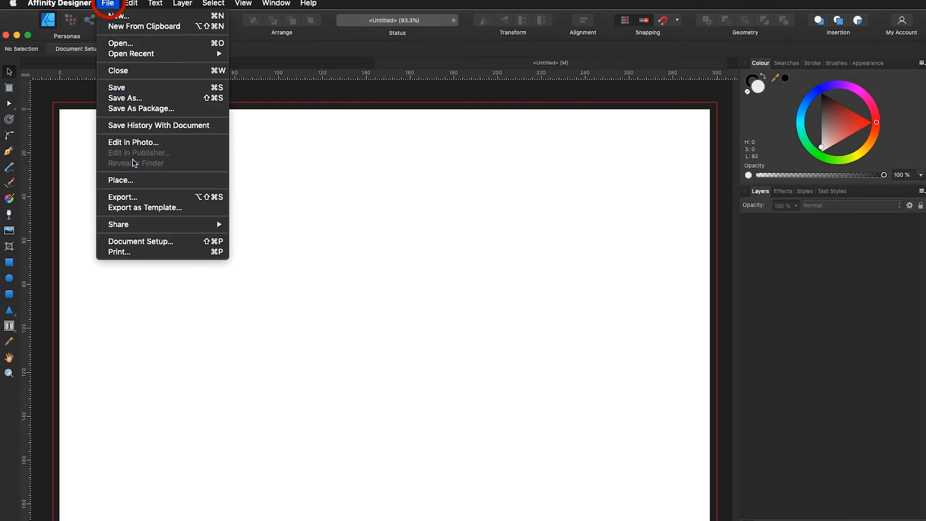
left_click(74, 178)
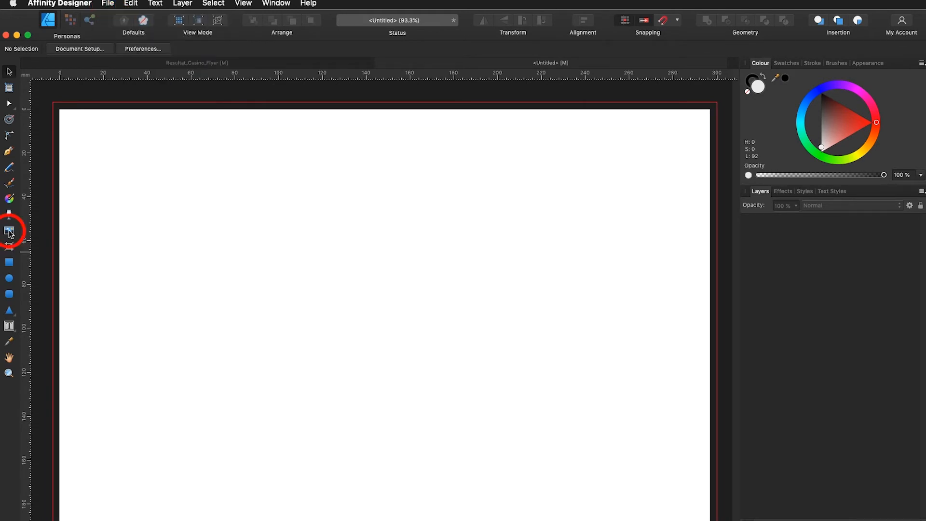
left_click(10, 233)
left_click(340, 99)
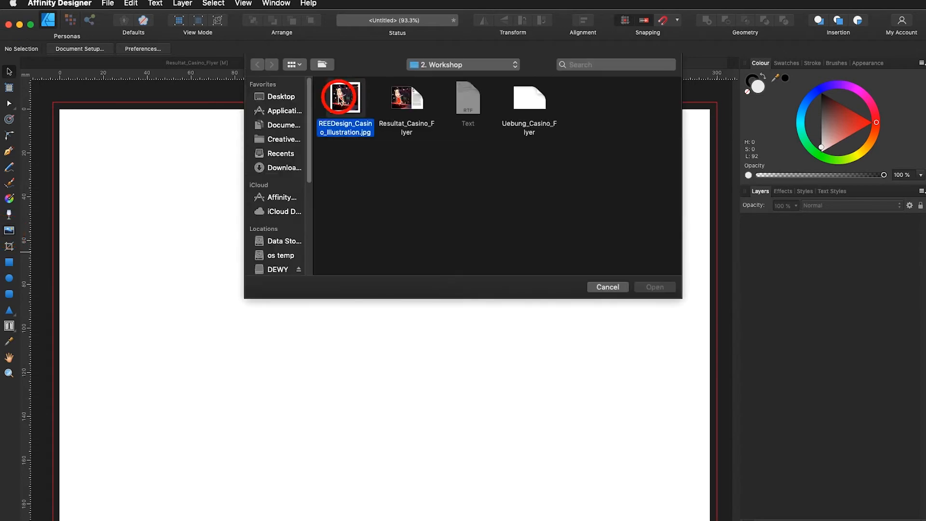
left_click(644, 290)
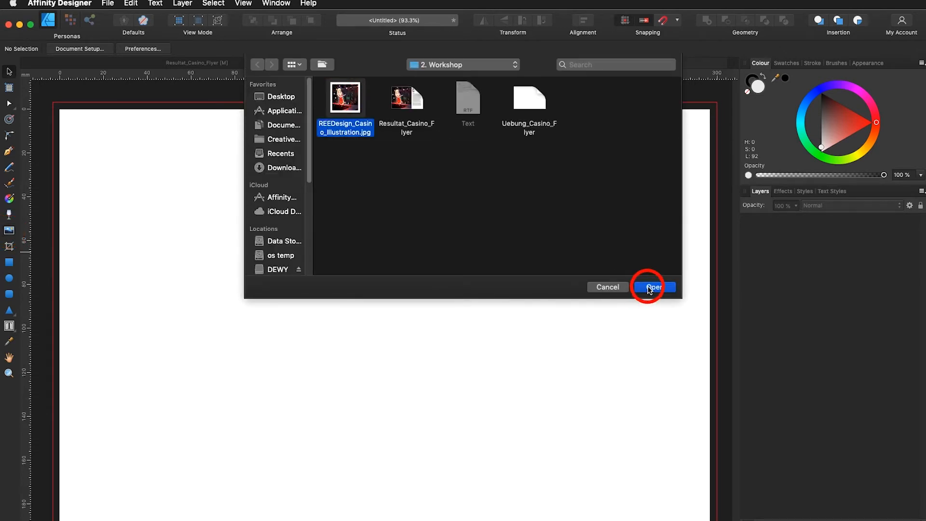
left_click(649, 288)
left_click_drag(73, 118, 527, 520)
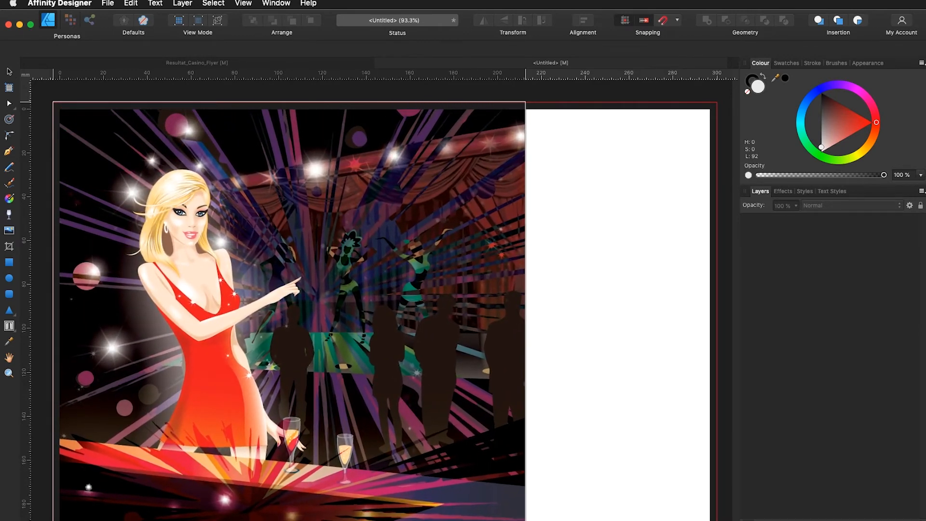
left_click(477, 323)
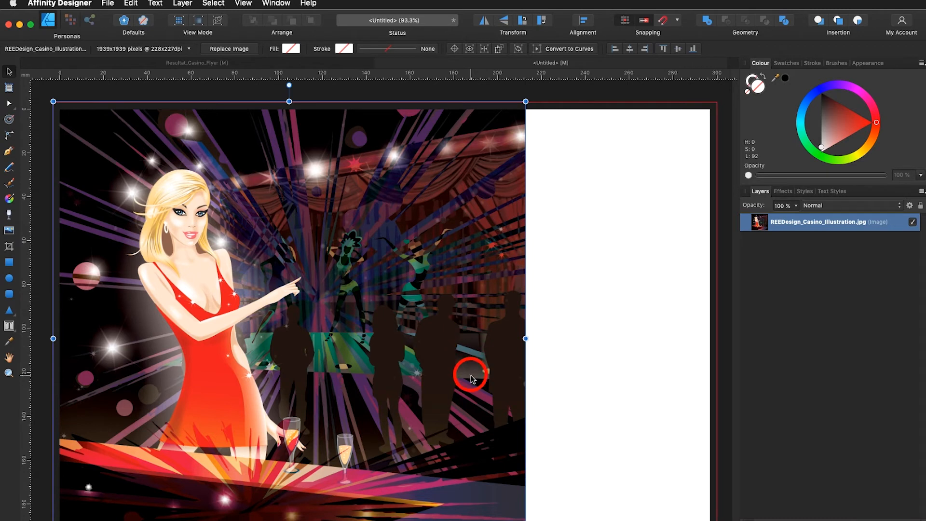
Draw an unfilled rectangle over the illustration, starting outside the upper-left bleed corner and ending at about 189 mm on the horizontal ruler
left_click(9, 263)
left_click_drag(46, 97, 480, 518)
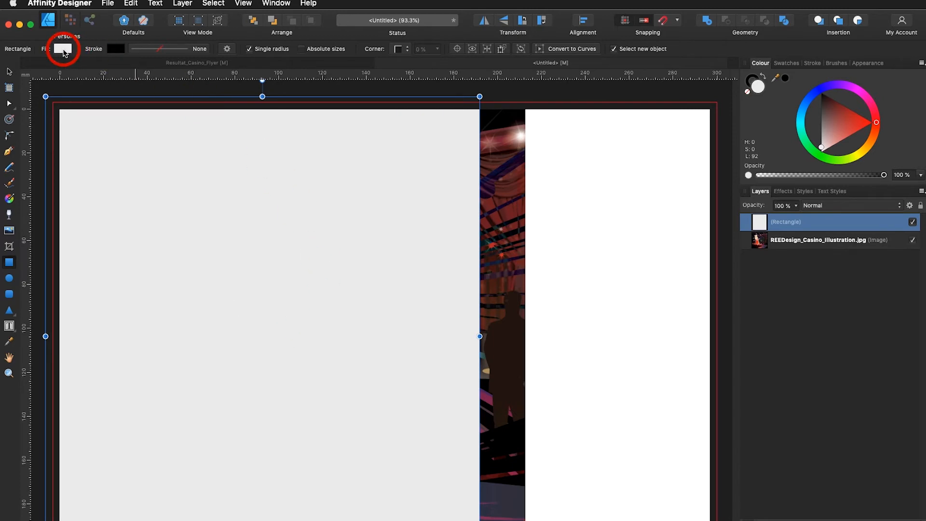
left_click(63, 49)
left_click(177, 62)
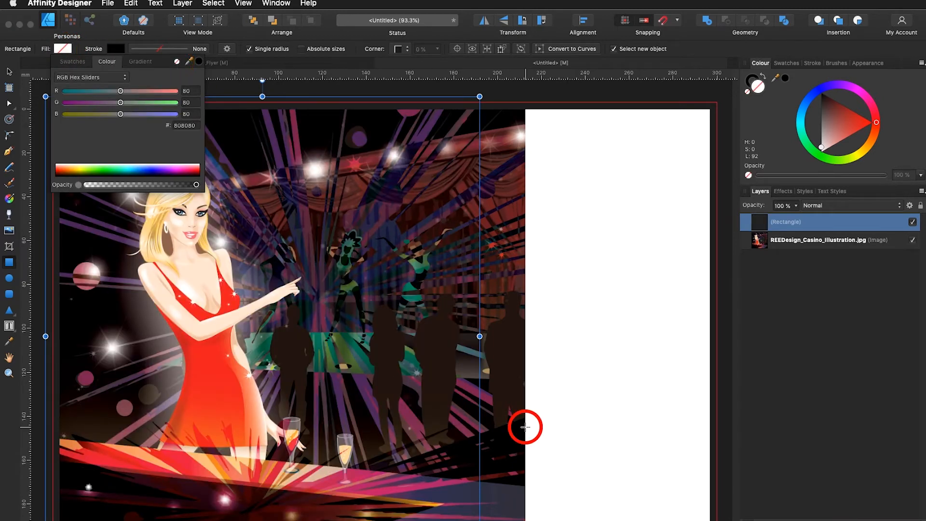
left_click_drag(479, 336, 473, 336)
Clip the illustration by nesting its layer inside the rectangle, and expand the rectangle's layer to select image and frame separately
left_click(759, 240)
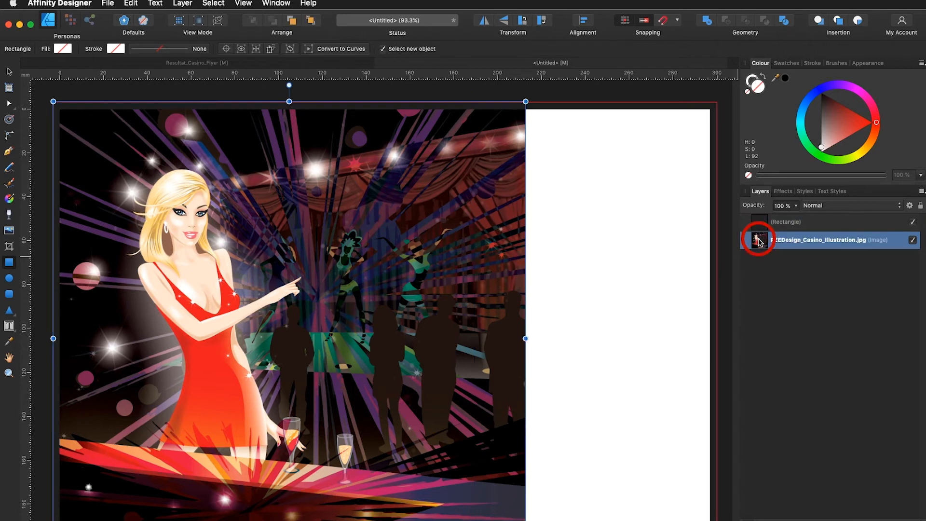
left_click_drag(769, 242, 798, 234)
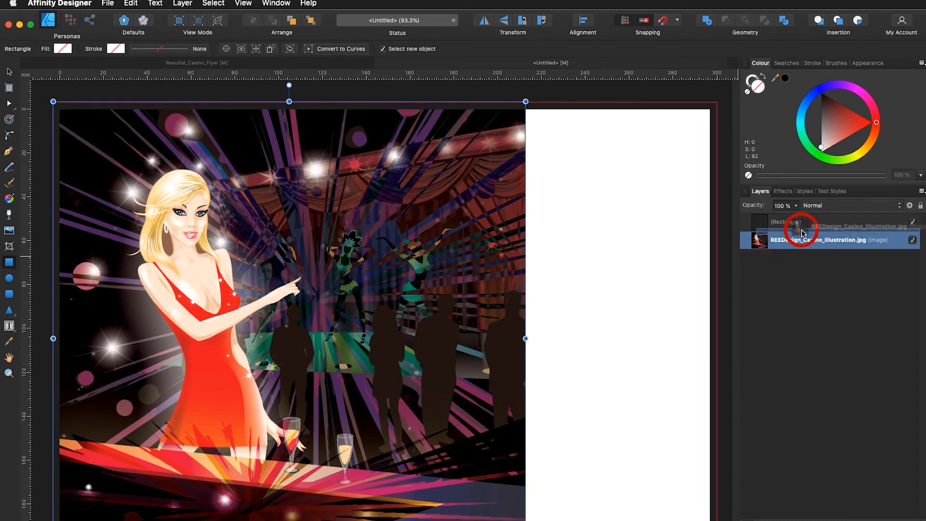
left_click_drag(802, 233, 803, 234)
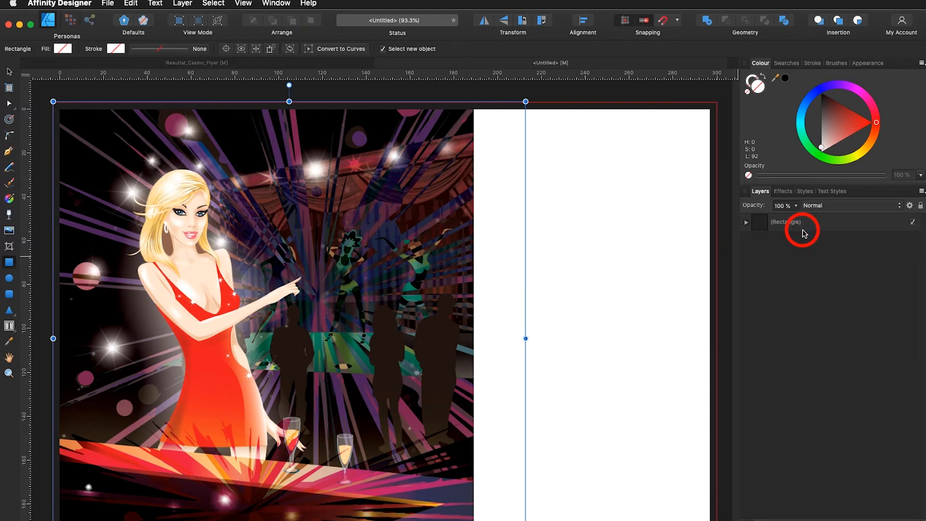
left_click(746, 221)
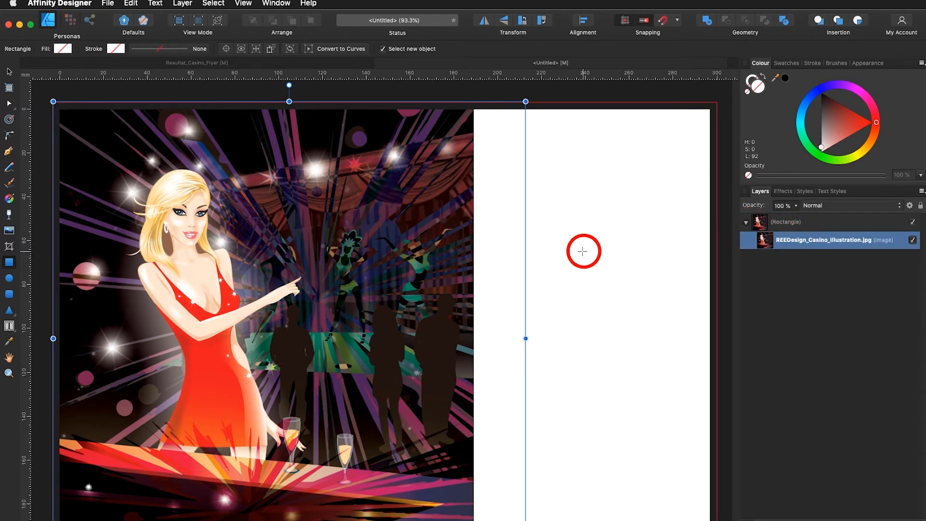
left_click(8, 73)
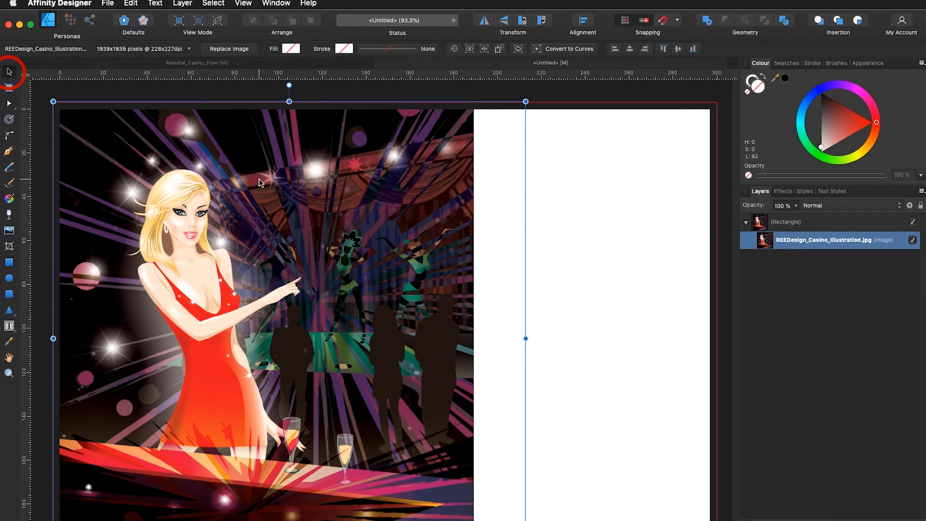
left_click(786, 222)
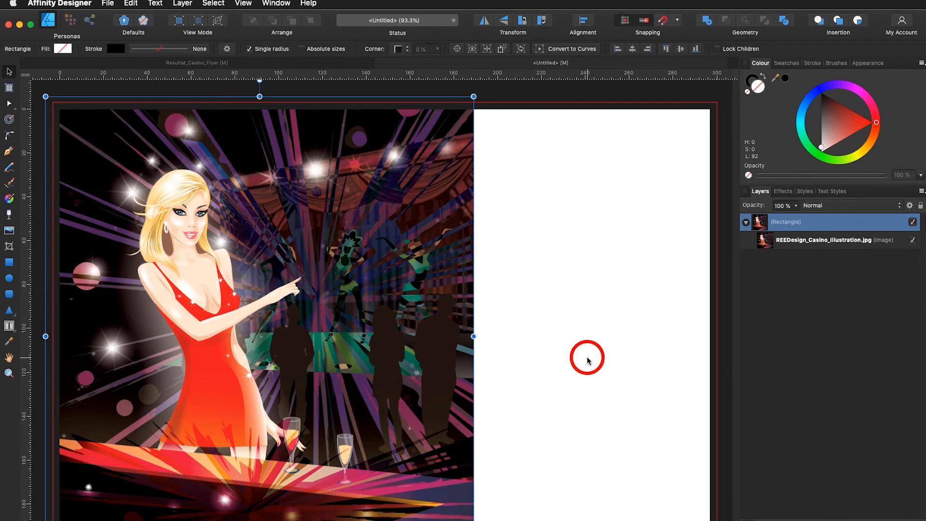
left_click(569, 361)
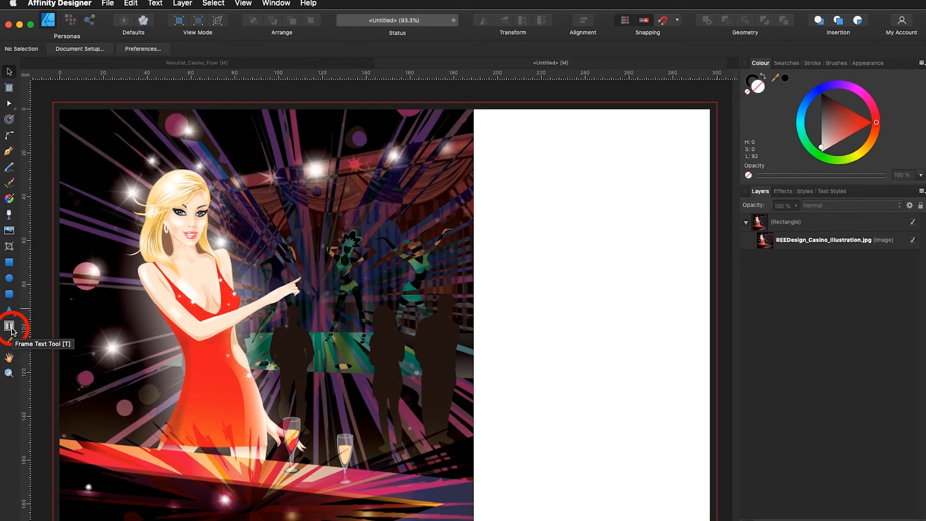
Place the RTF file Text as a text frame about 88 mm wide in the white area beside the illustration
left_click(114, 5)
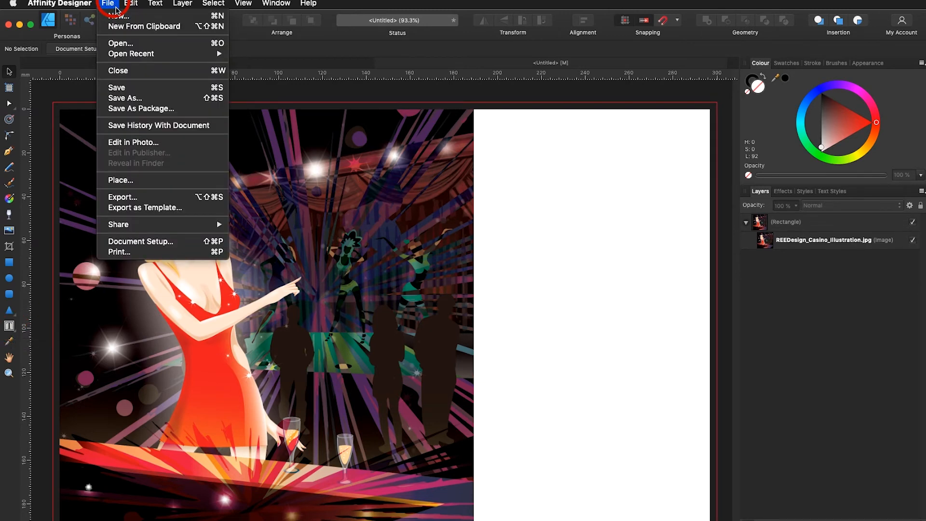
left_click(121, 180)
left_click(467, 108)
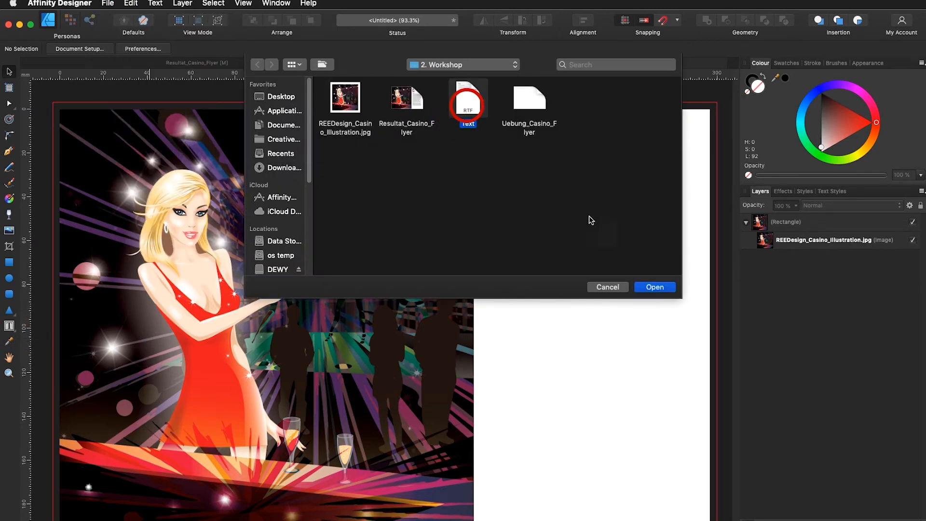
left_click(654, 286)
left_click(487, 271)
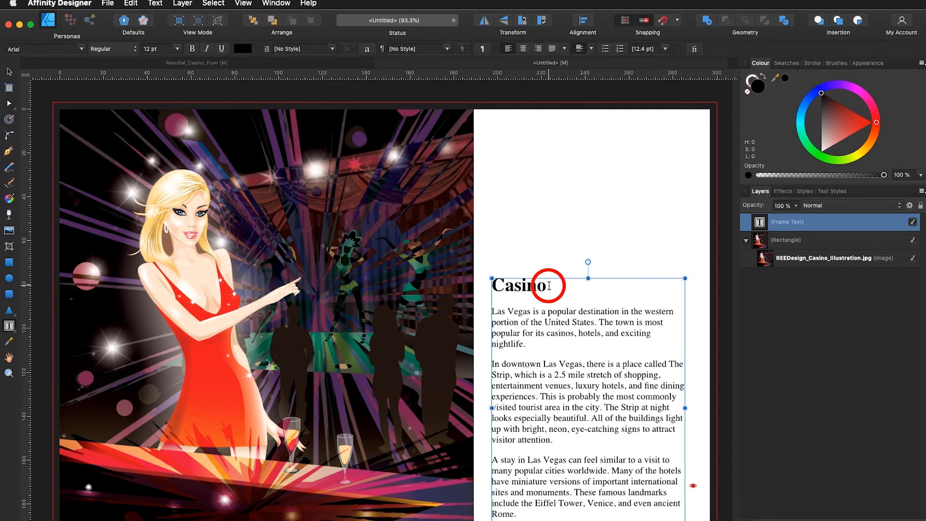
Copy the heading Casino into a separate artistic text above the body text and scale it to about 86 mm wide
left_click_drag(549, 286, 489, 282)
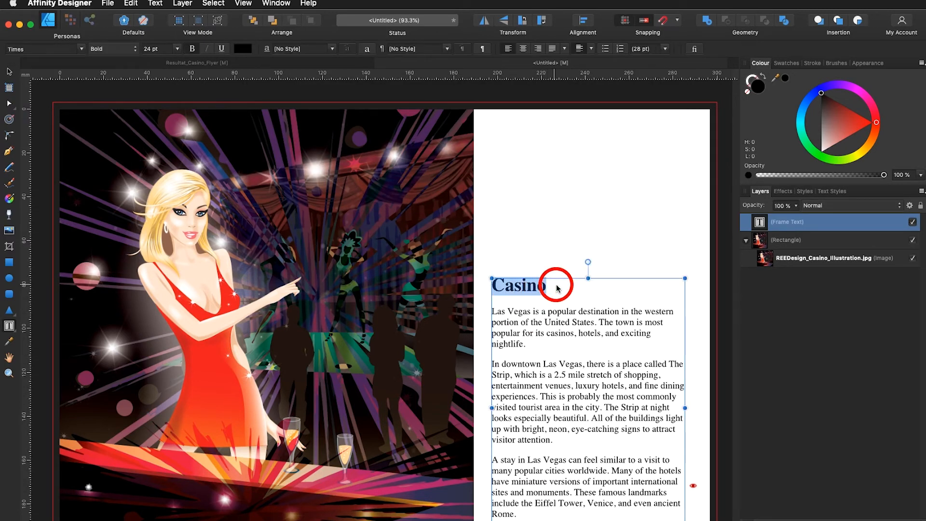
left_click_drag(8, 325, 66, 331)
left_click_drag(492, 208, 535, 186)
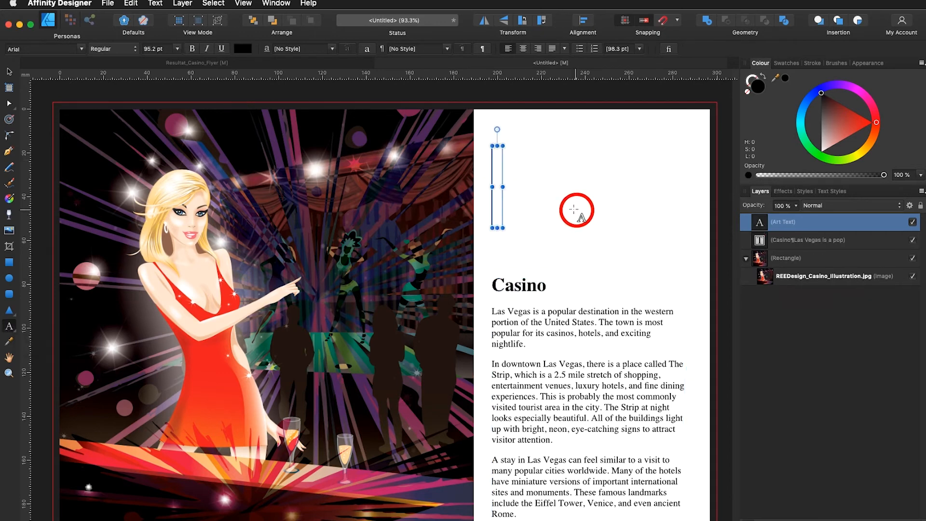
left_click(130, 3)
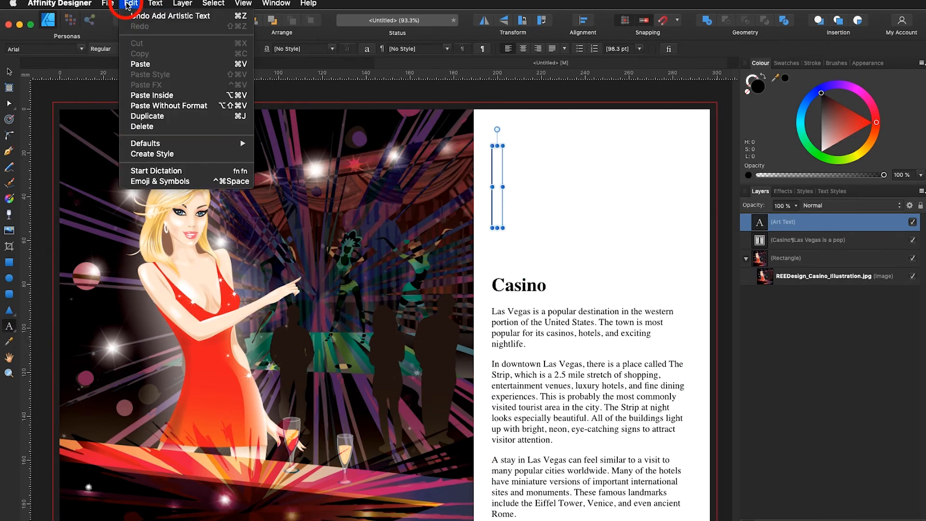
left_click(138, 64)
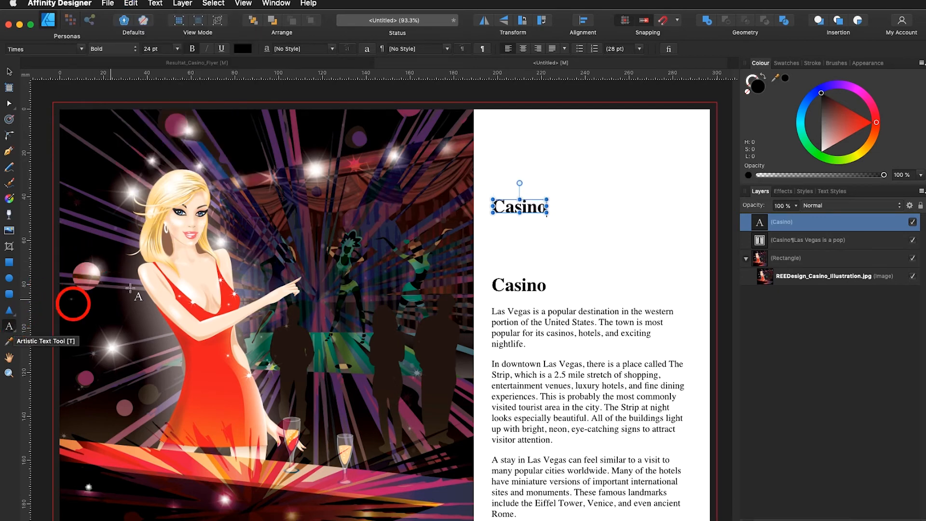
left_click_drag(546, 199, 674, 135)
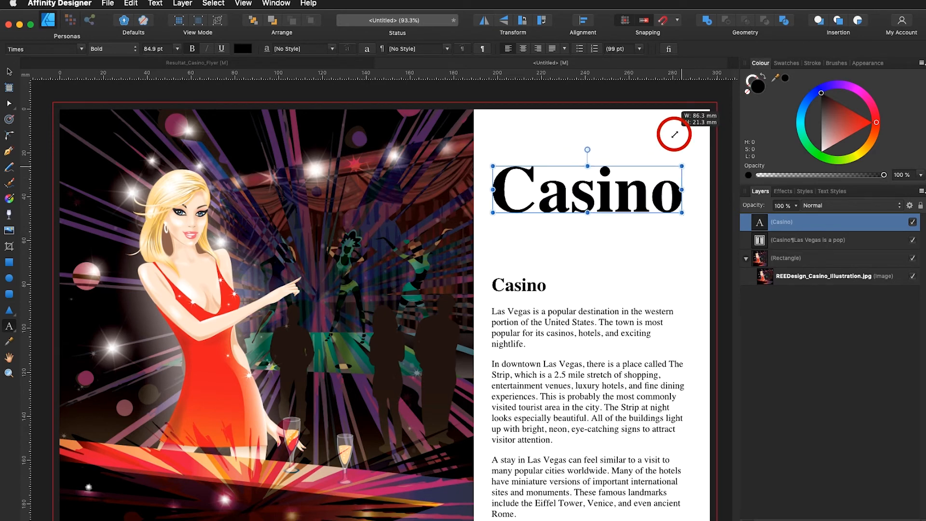
Delete the heading Casino and its empty line from the body text frame
double_click(519, 287)
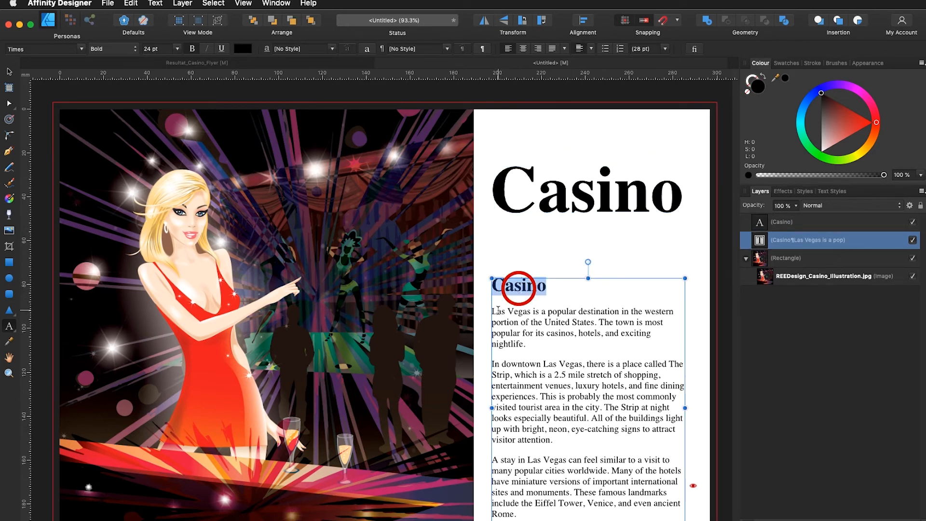
left_click_drag(493, 306, 493, 274)
key("BackSpace")
Change the font of the large Casino title to DIN Condensed
double_click(584, 223)
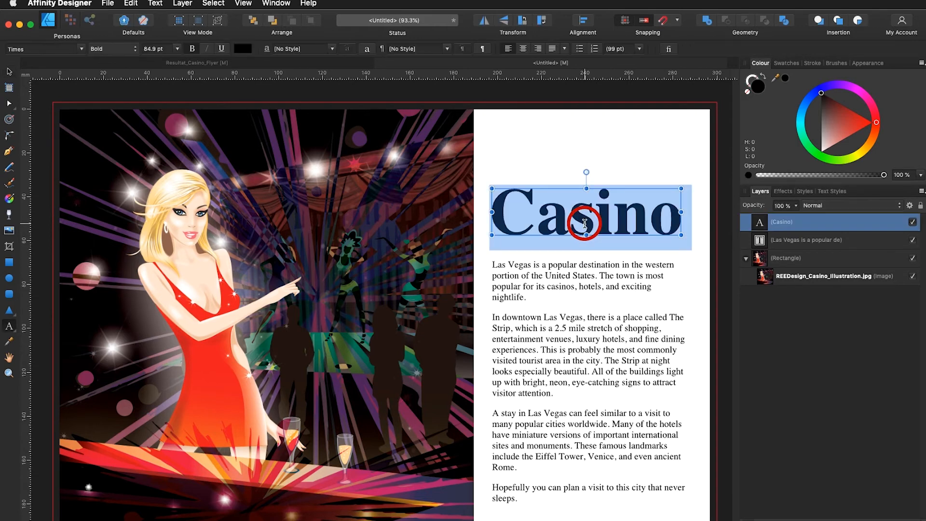
left_click(39, 48)
type("din")
left_click(44, 102)
Change the font of all body text in the frame to DIN 2014
left_click(554, 285)
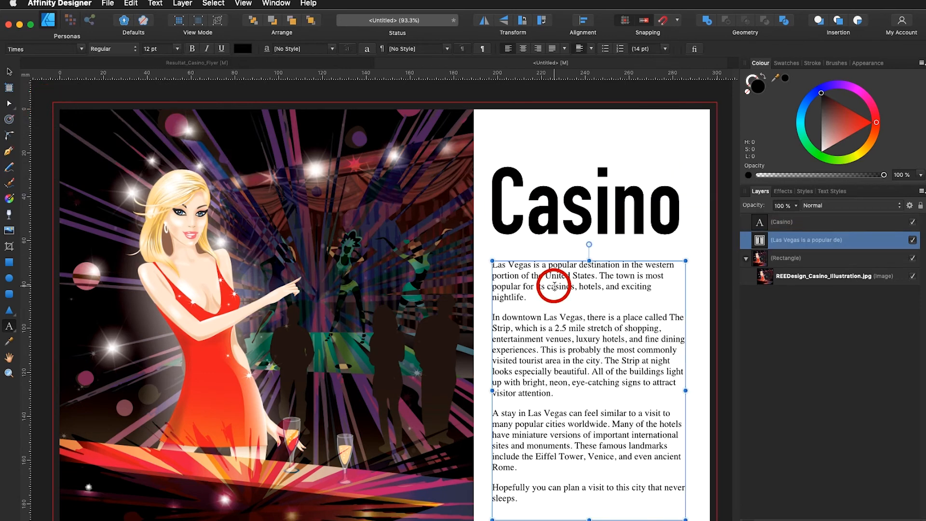
triple_click(554, 285)
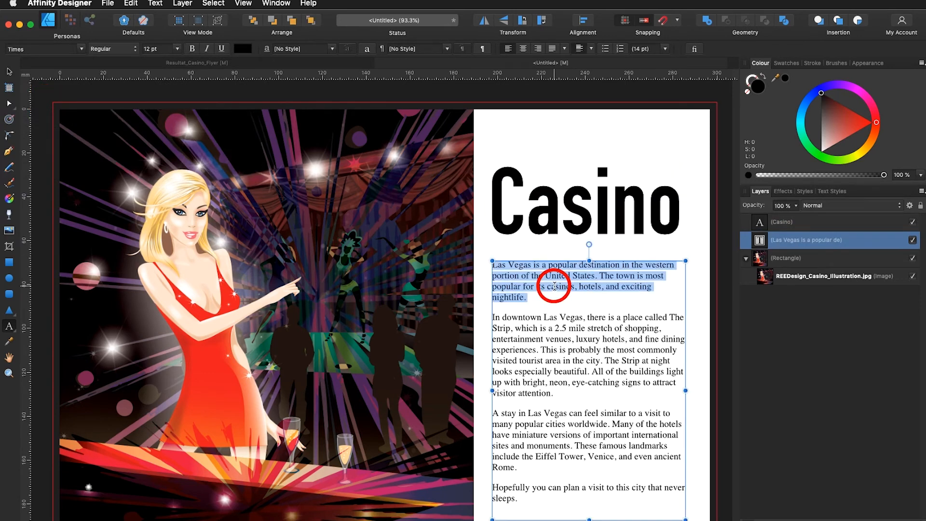
key("super+a")
left_click(49, 50)
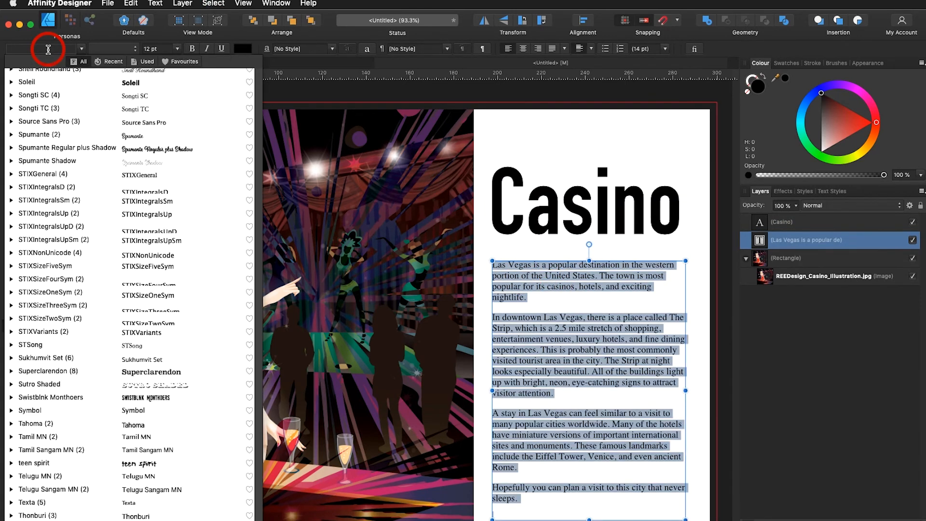
type("din")
left_click(51, 71)
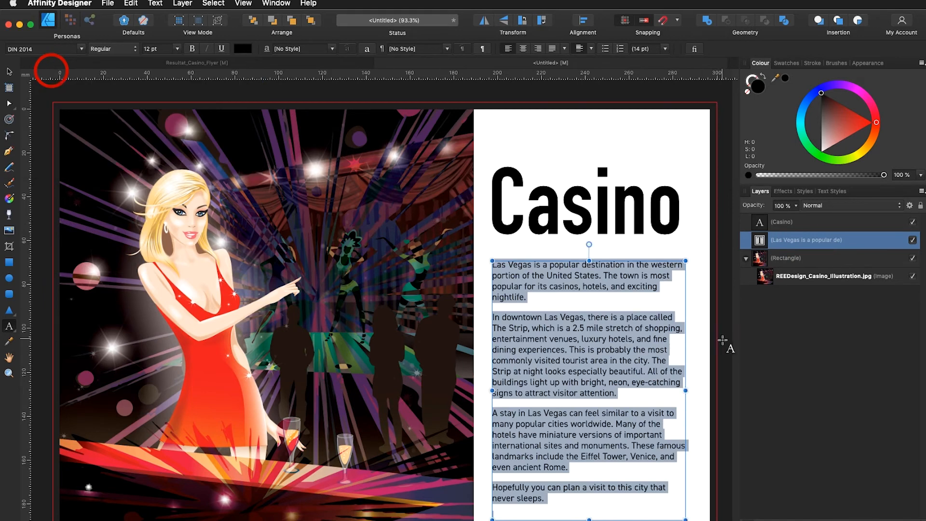
left_click(723, 340)
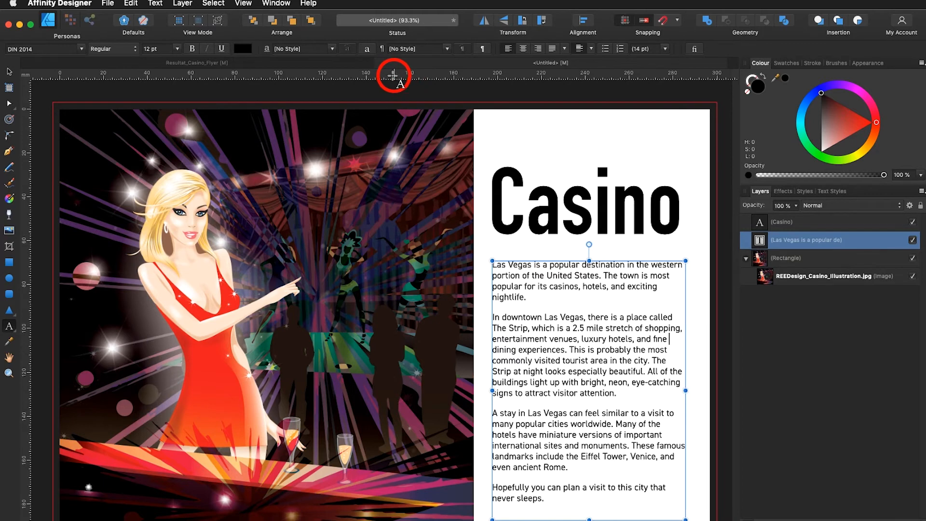
Add a horizontal guide at 26.6 mm along the title's top and vertical guides at the left and right edges of the text frame
left_click(10, 72)
left_click_drag(275, 79, 284, 167)
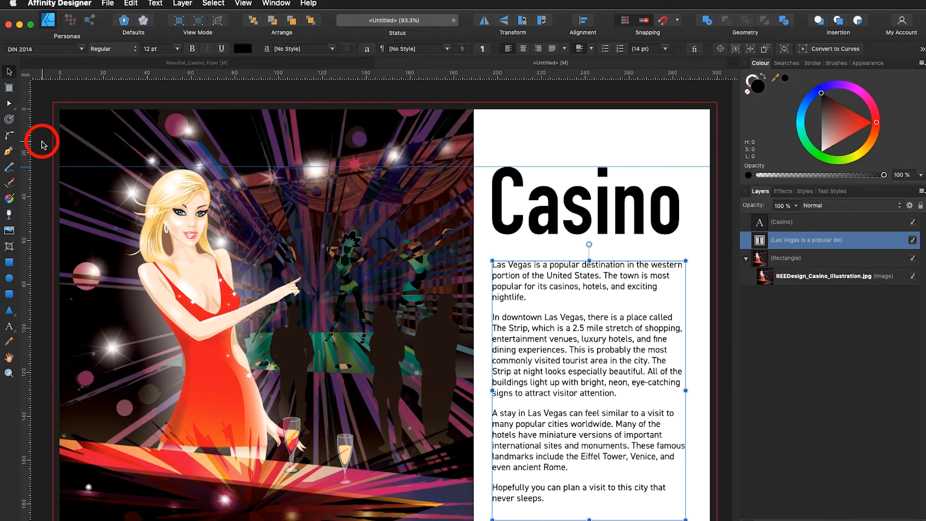
left_click_drag(25, 149, 491, 161)
left_click_drag(20, 192, 685, 182)
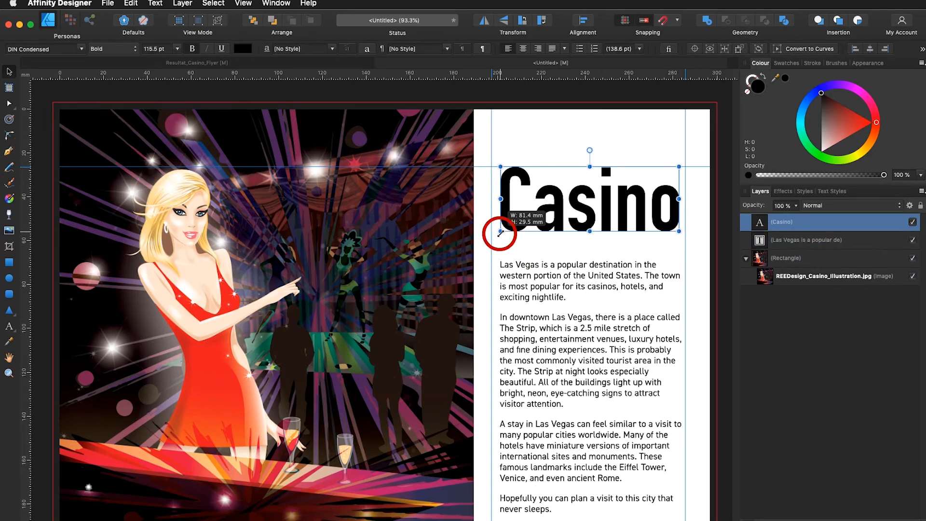
Set the horizontal guide above the Casino title to exactly 25 mm and the one below the title to 55 mm
left_click(579, 120)
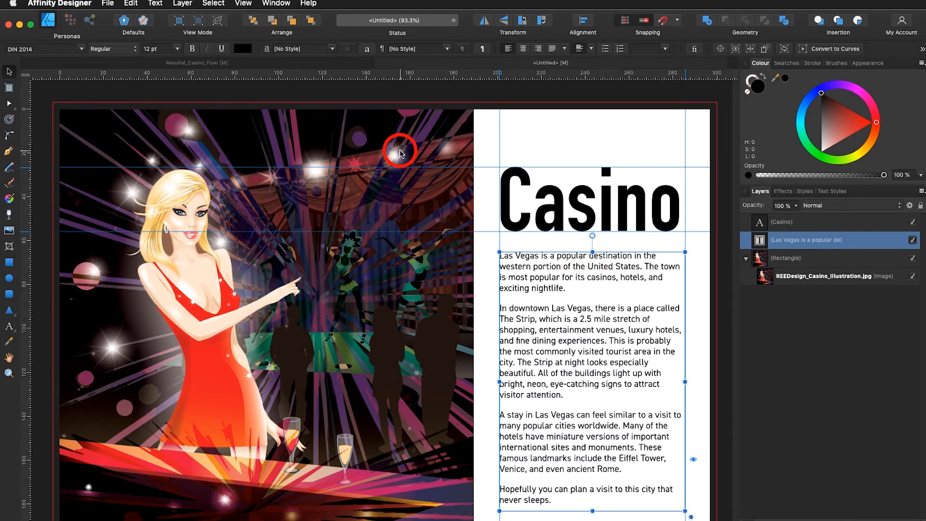
left_click(245, 4)
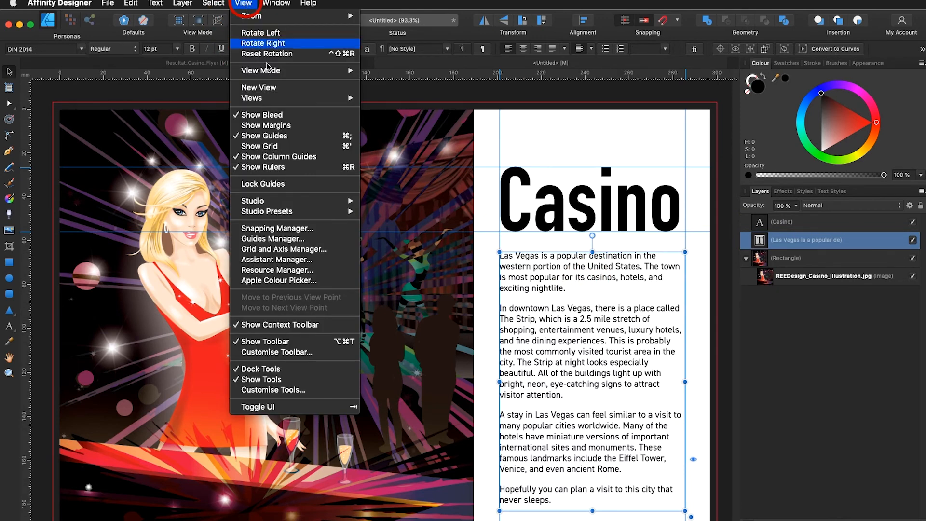
left_click(347, 238)
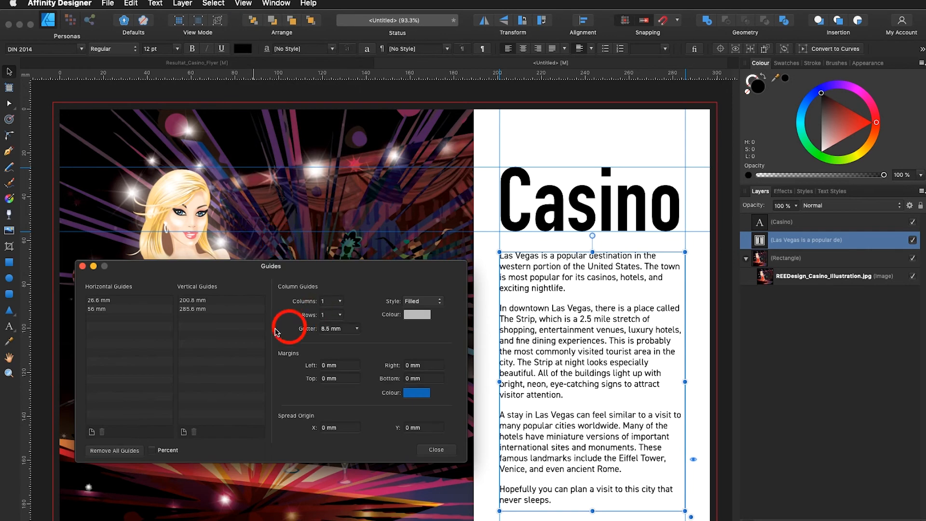
double_click(97, 300)
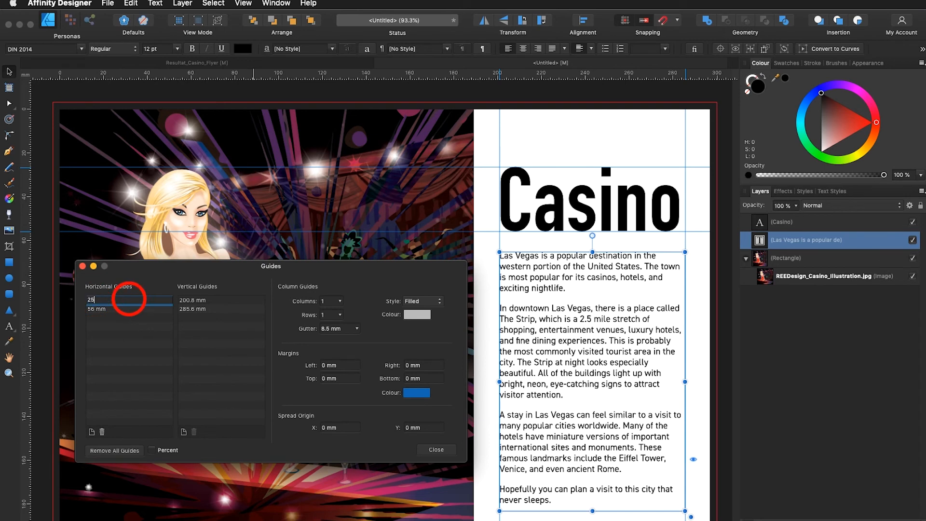
key("Return")
left_click(100, 310)
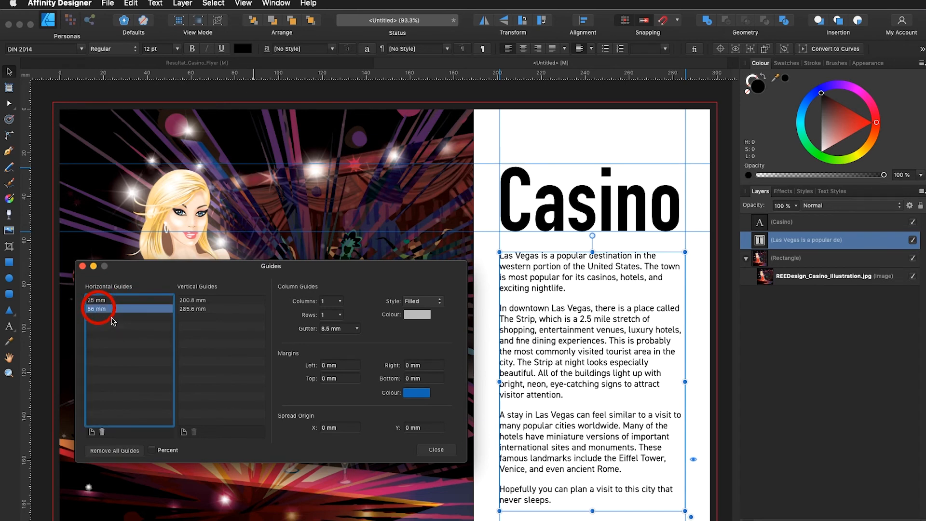
left_click(96, 312)
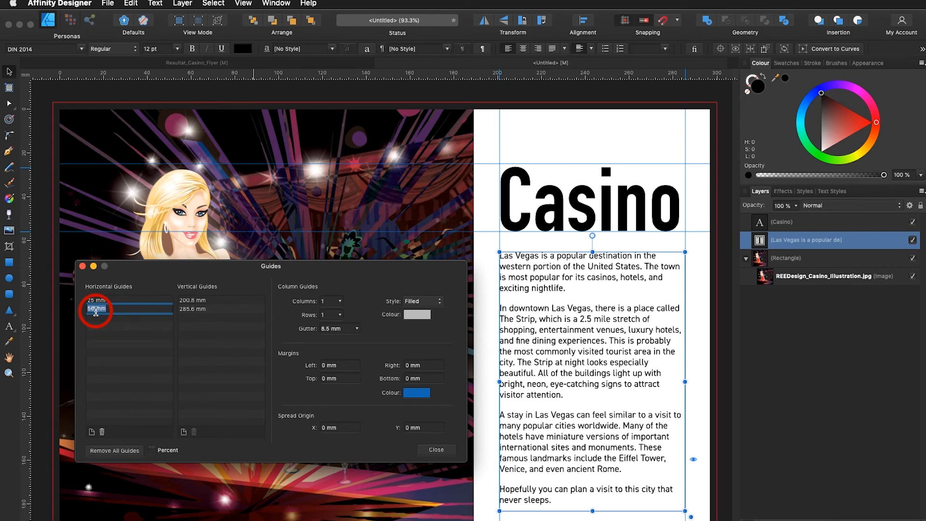
key("Return")
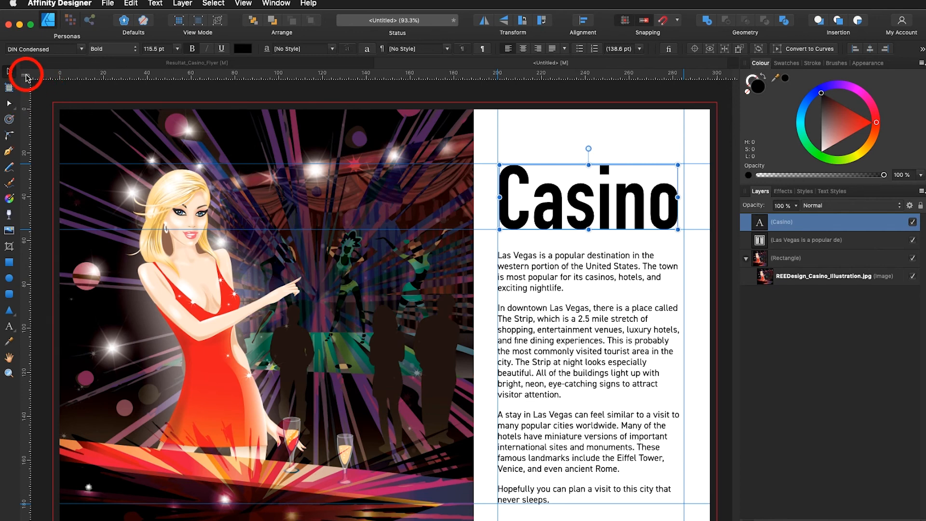
Move the ruler origin to the guide intersection at the Casino title's upper-left corner and check the guide positions relative to it
left_click_drag(26, 77, 498, 163)
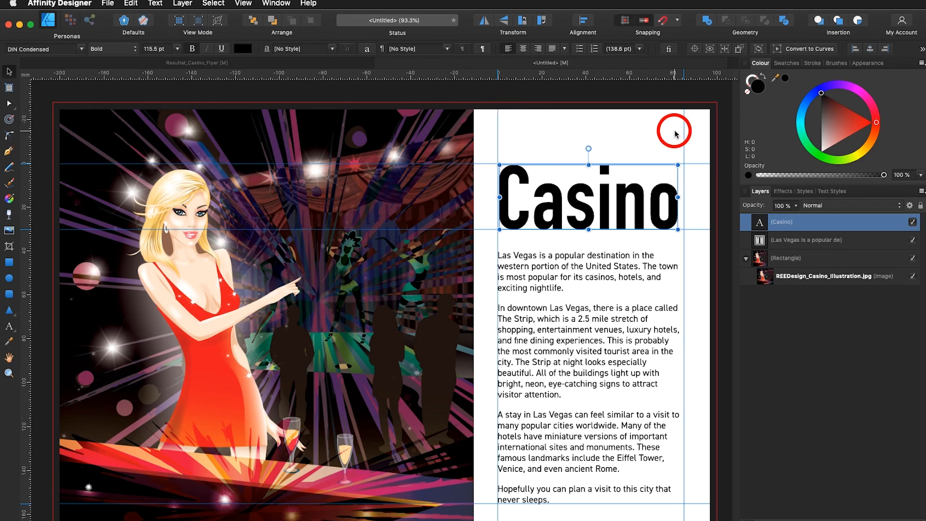
left_click(243, 4)
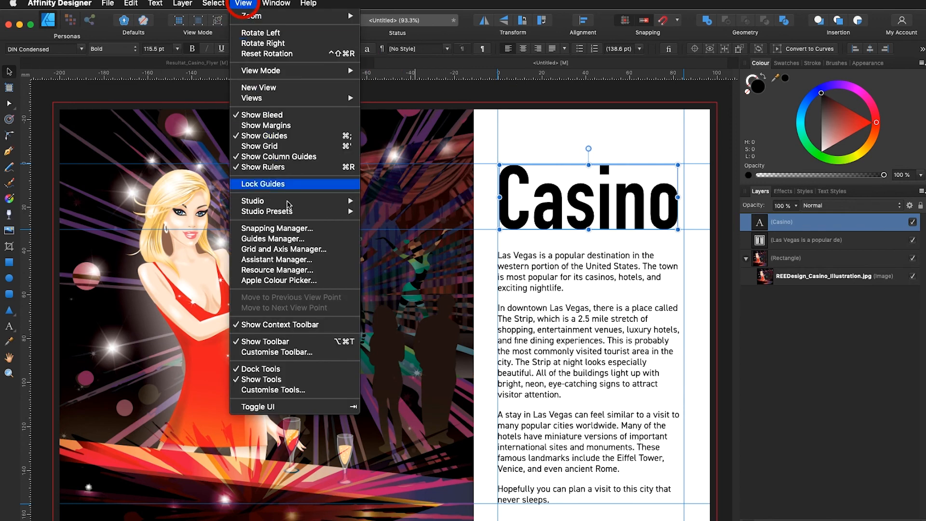
left_click(285, 238)
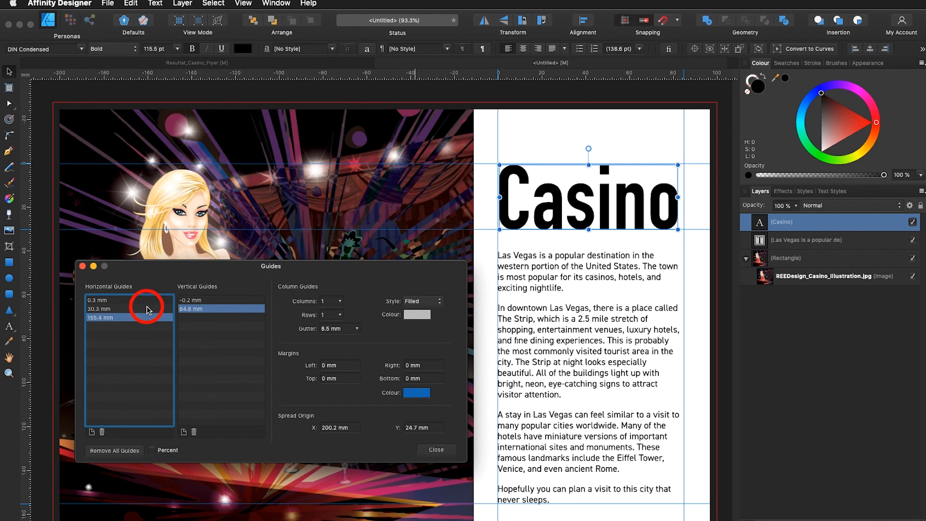
left_click(435, 449)
Reset the ruler origin to the upper-left corner of the page
left_click(27, 79)
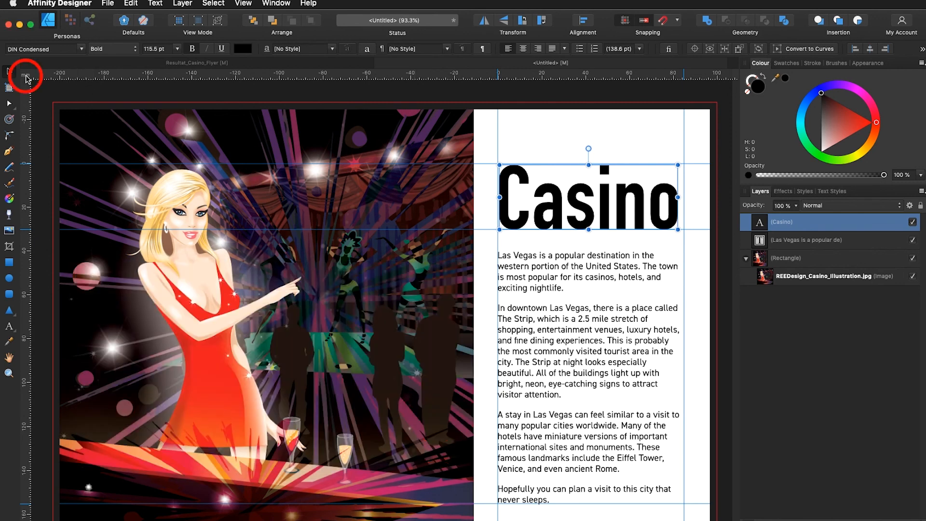
double_click(27, 78)
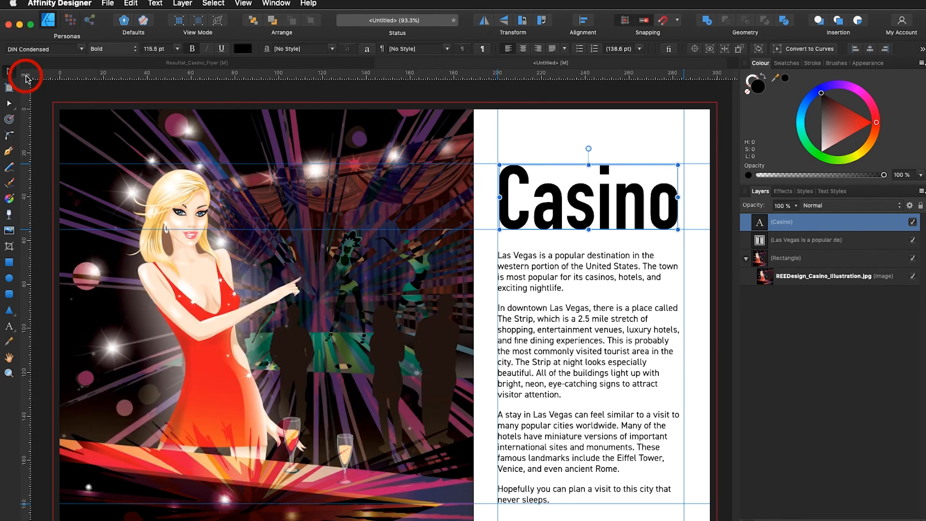